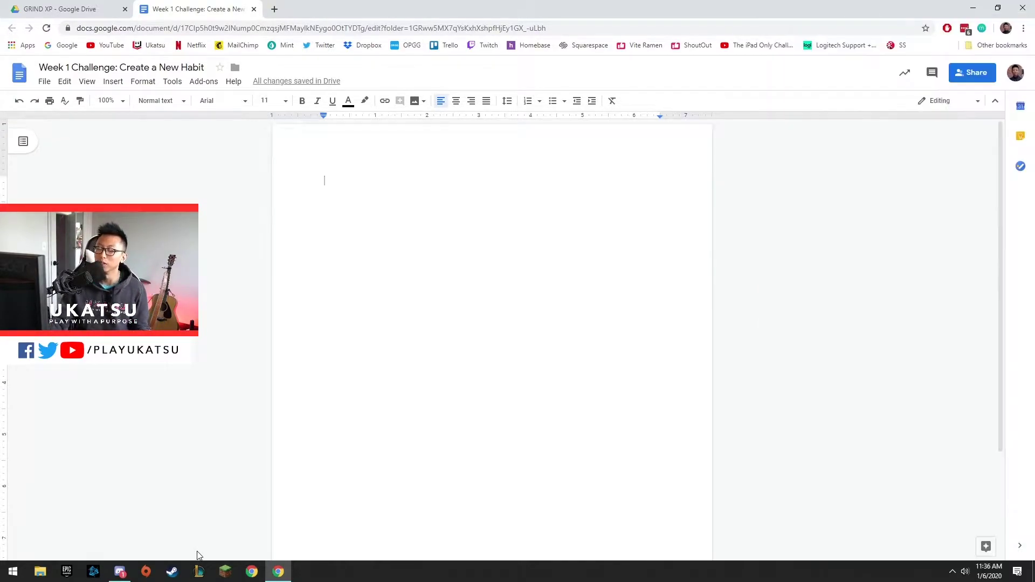
Switch to Discord and open the Ukatsu & Friends server in a maximized window
mouse_move(122, 573)
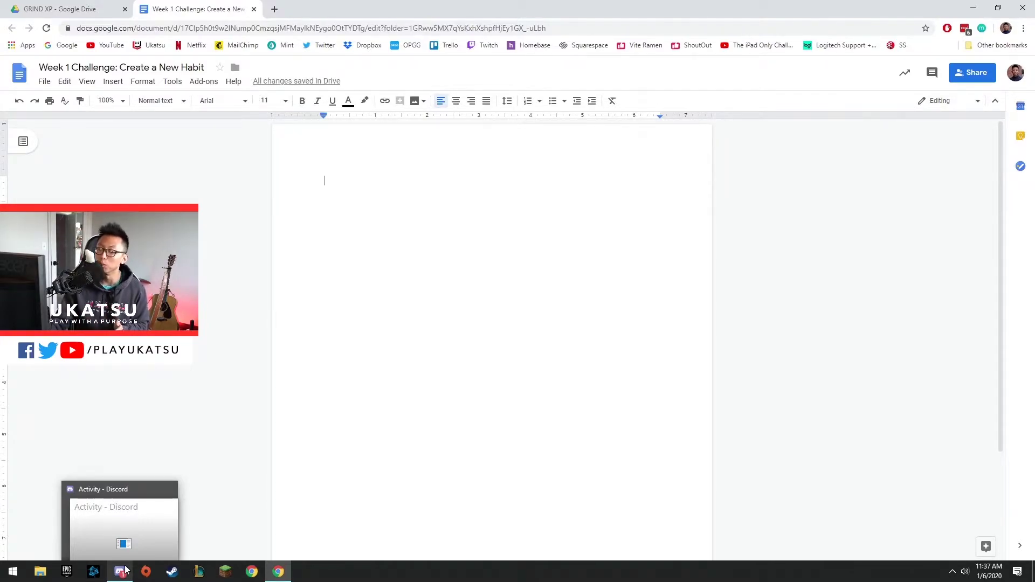
left_click(124, 571)
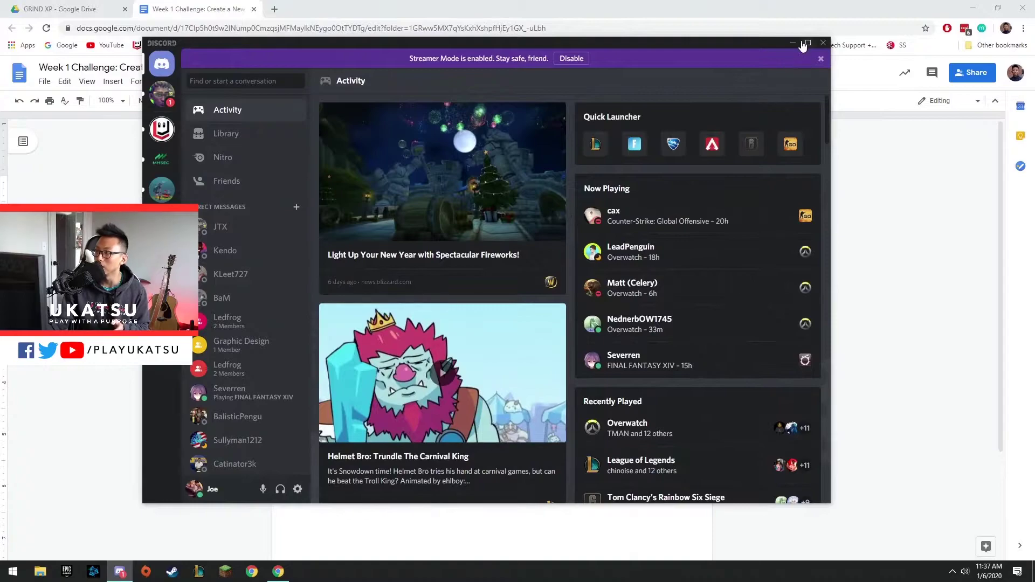
left_click(162, 129)
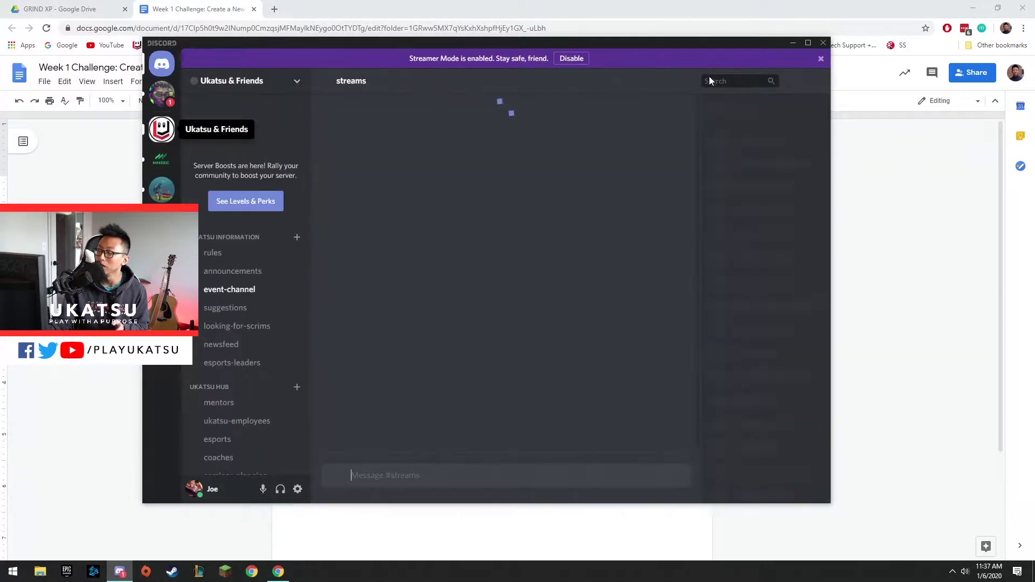
left_click(808, 43)
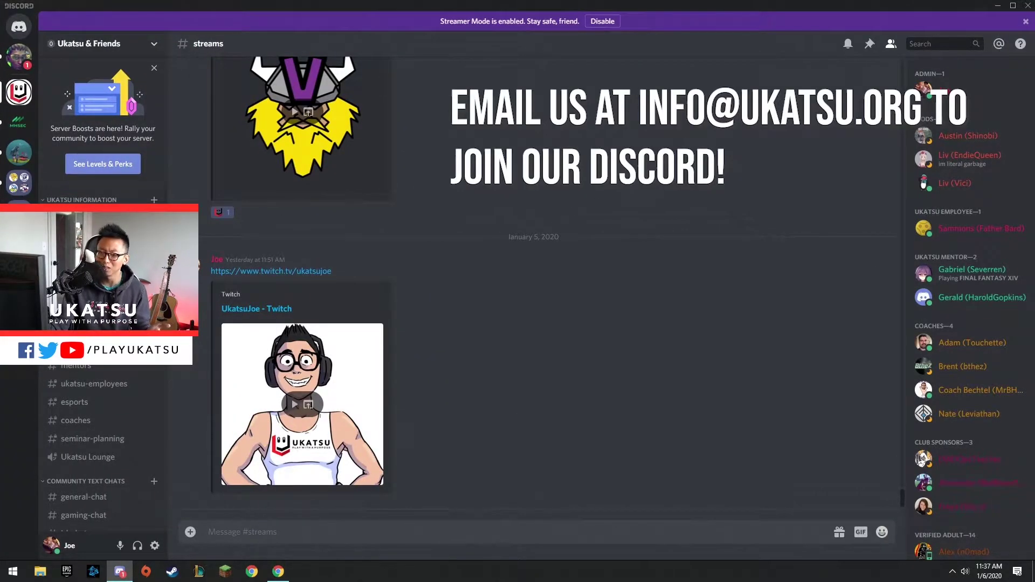
Open the grind-xp-announcements channel of the server and read the announcement about the Grind XP category
scroll(102, 302, "down", 5)
scroll(102, 302, "down", 6)
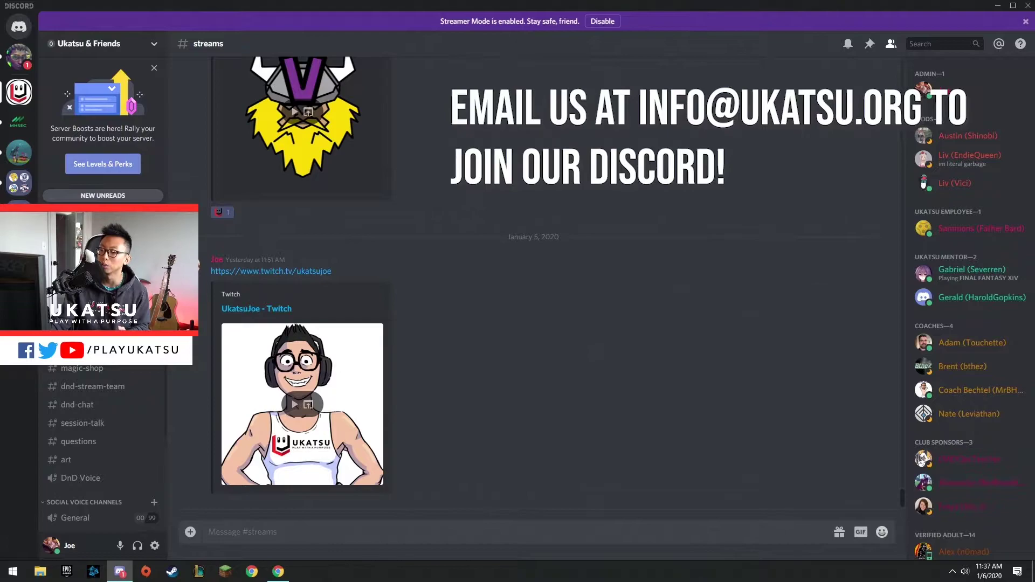
left_click(97, 259)
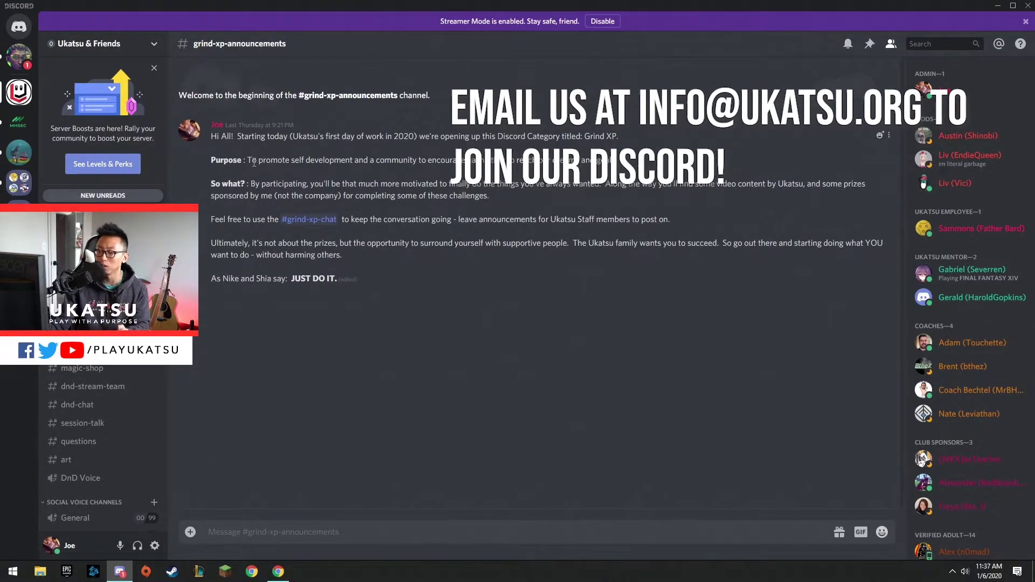
left_click_drag(310, 126, 242, 126)
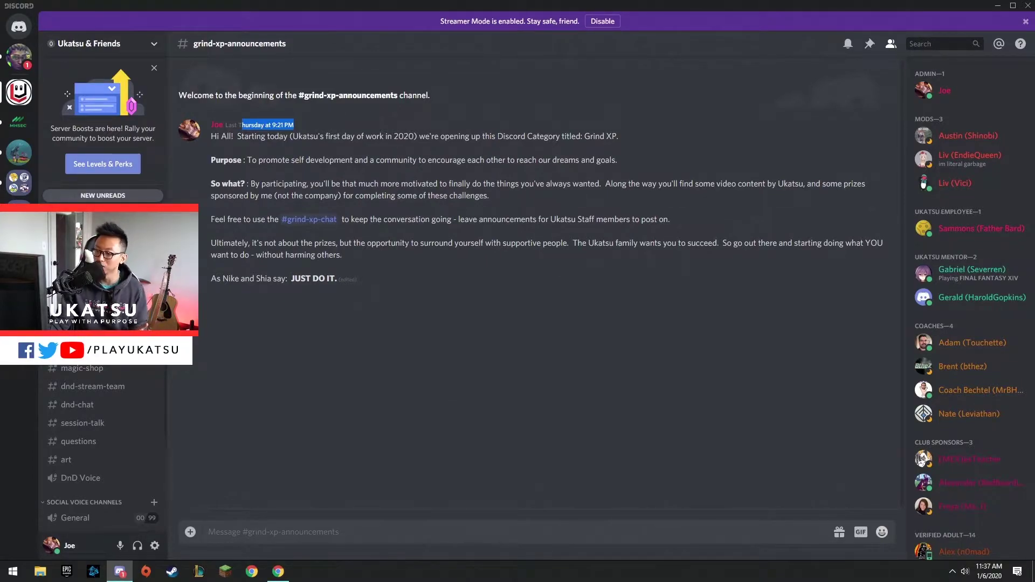
Open the grind-xp-chat channel linked in the announcement and go back to its first messages
left_click(309, 219)
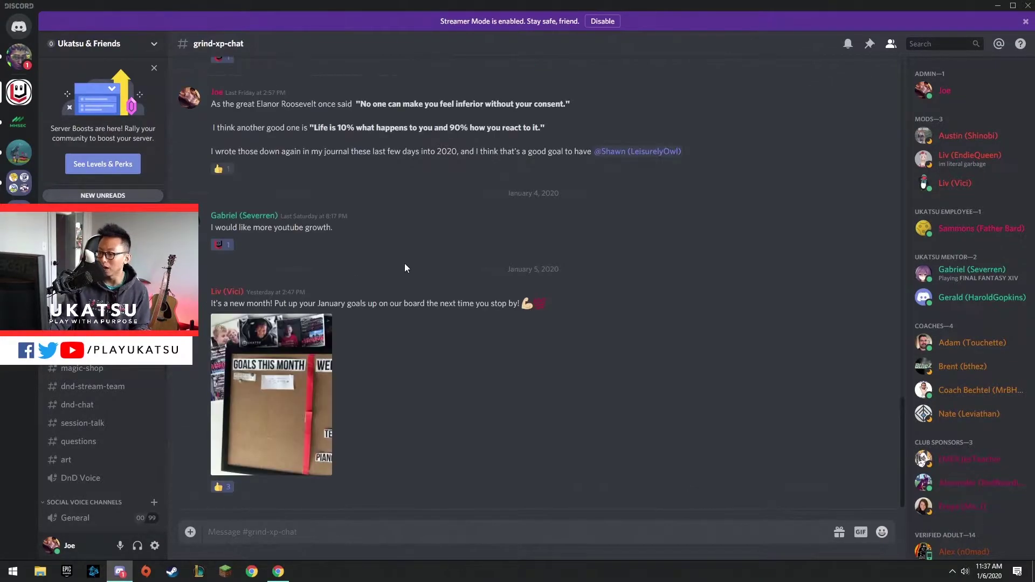
scroll(420, 332, "up", 15)
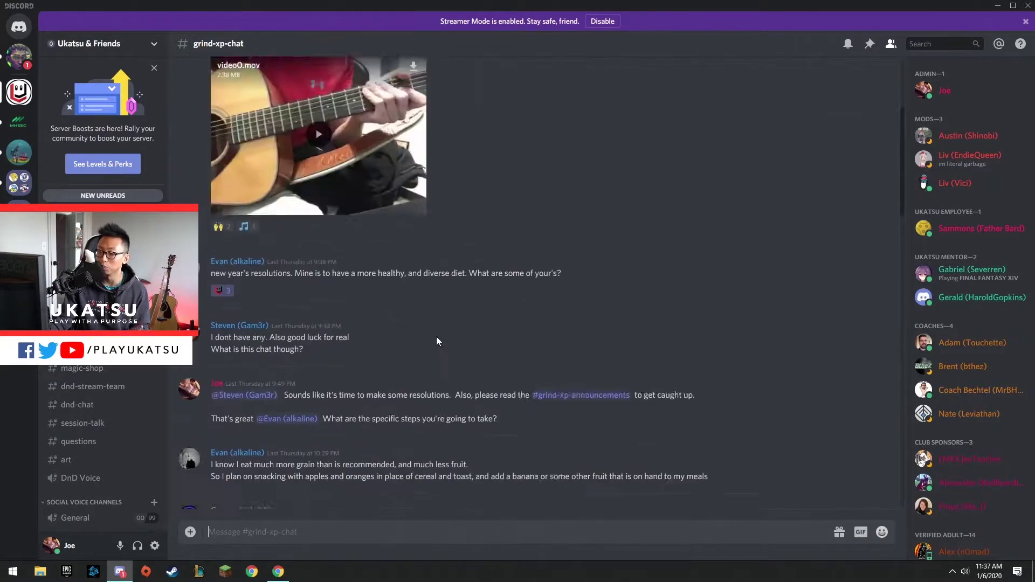
scroll(389, 332, "up", 3)
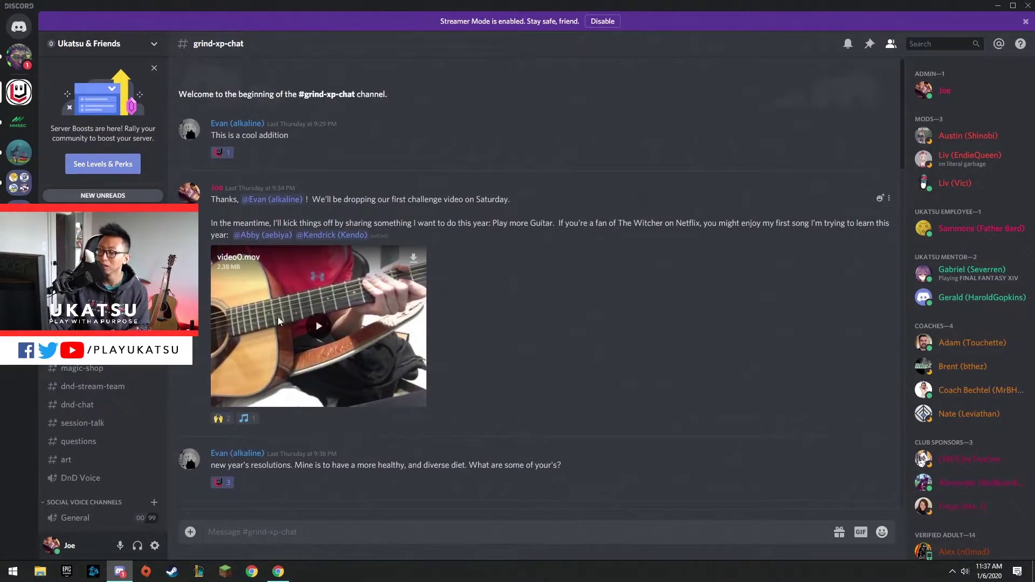
Play the guitar video video0.mov posted in the chat and pause it near its end
left_click_drag(384, 237, 212, 201)
left_click(527, 256)
left_click(317, 340)
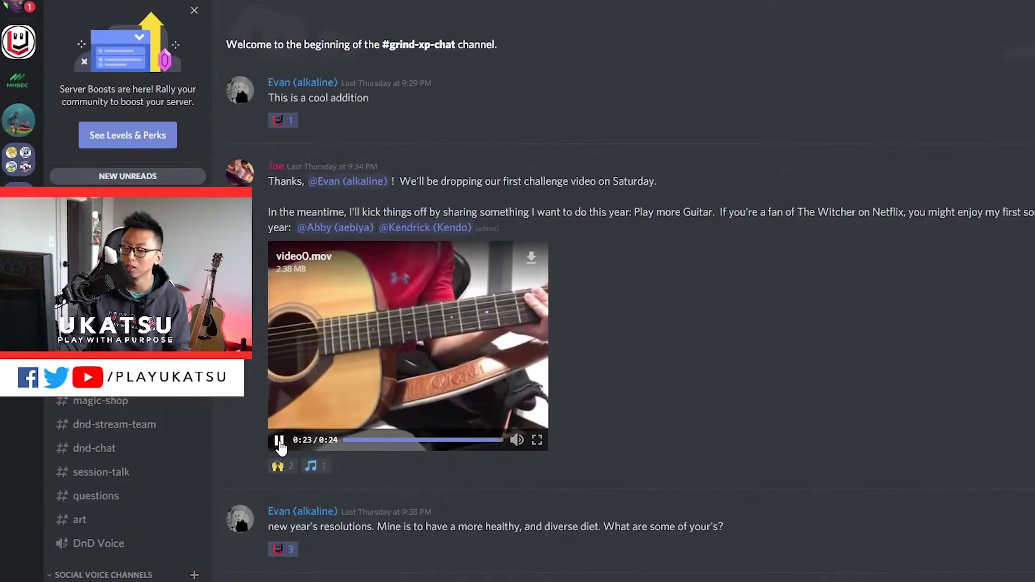
left_click(279, 441)
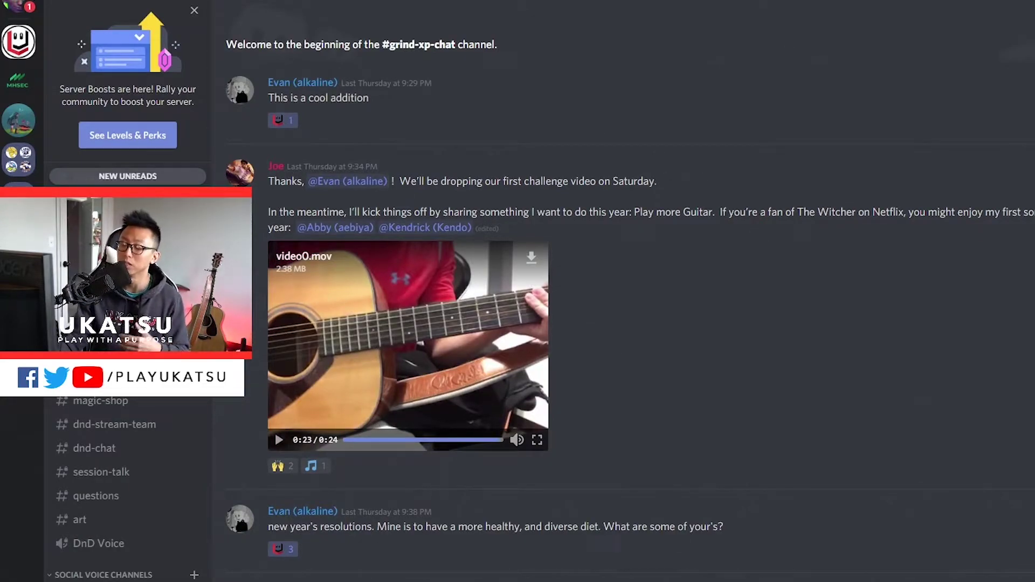
Switch back to the Google Docs document and add the centred heading "Week 1 Objective: Forming Good Habits"
mouse_move(356, 581)
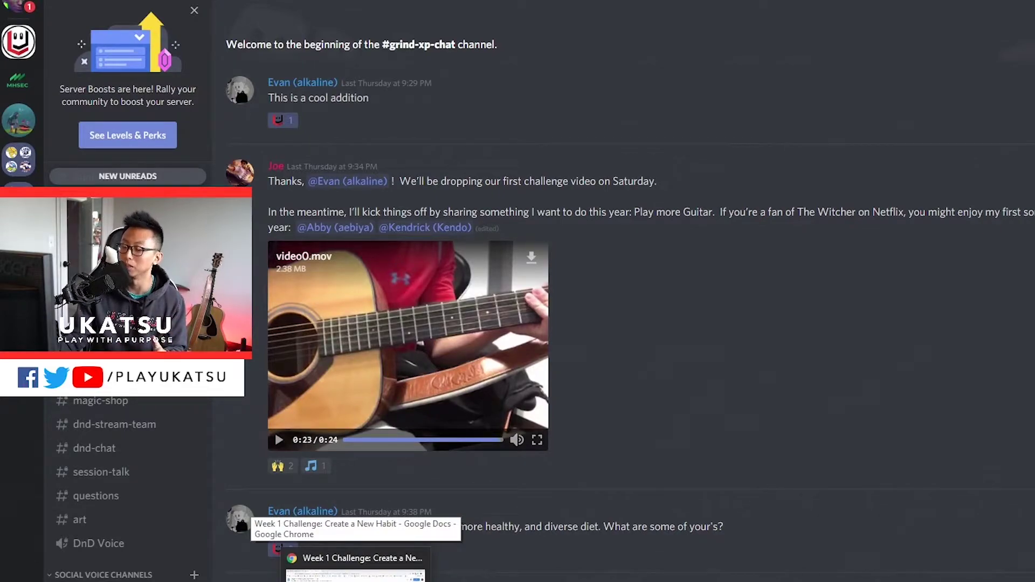
left_click(355, 577)
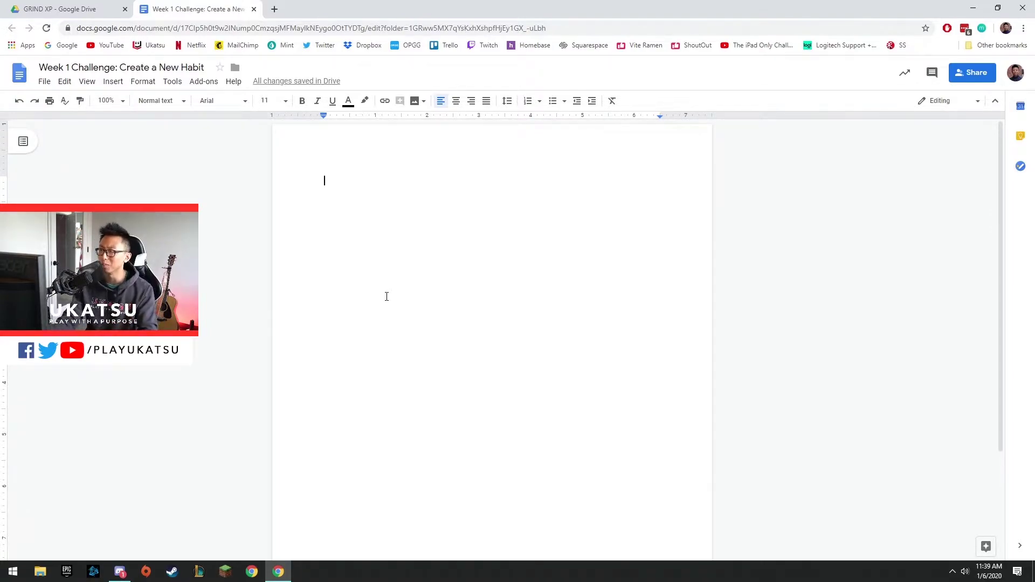
left_click(456, 101)
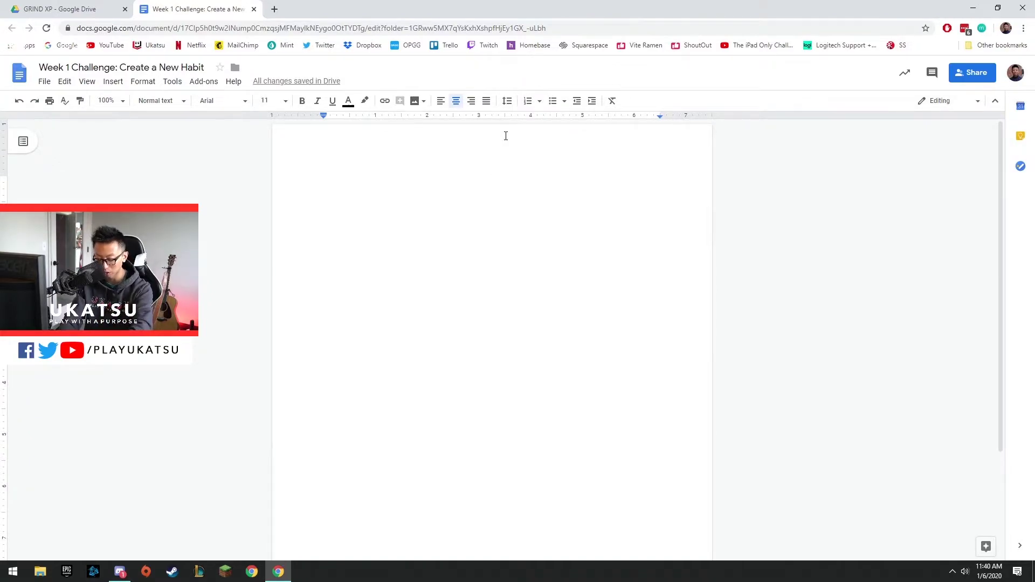
type("Week 1 Objective")
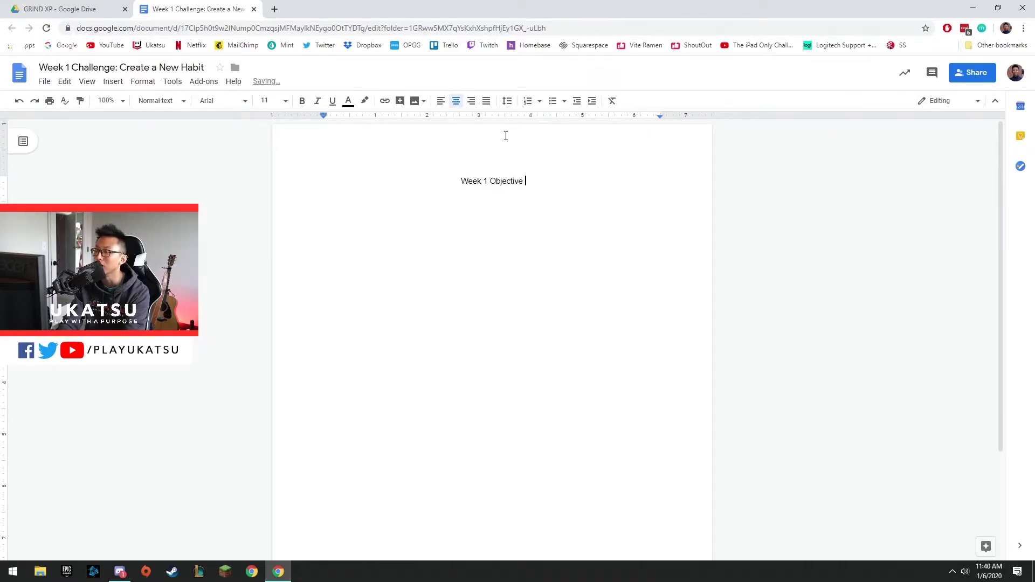
key("BackSpace")
type(": ")
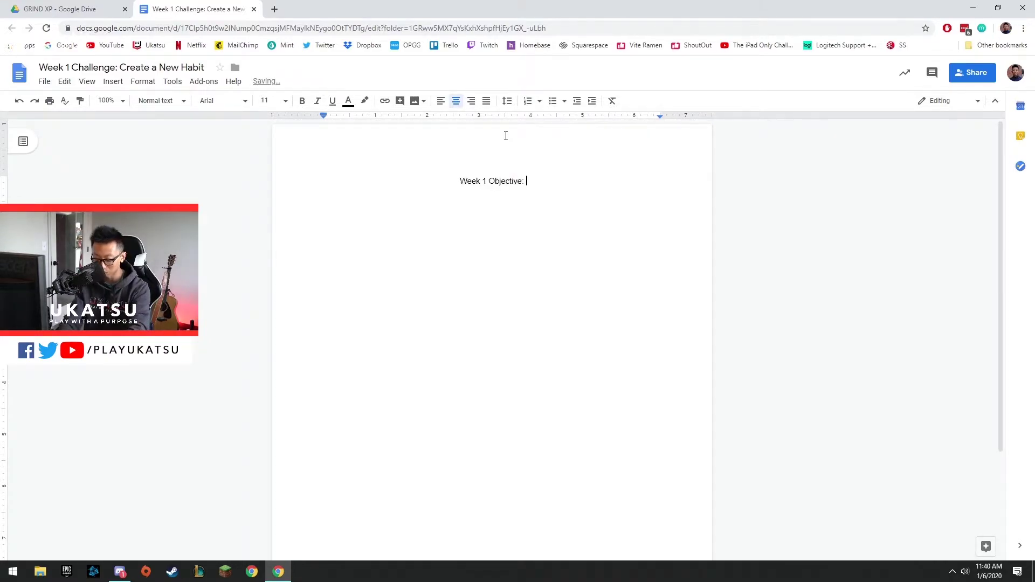
type("Forming ")
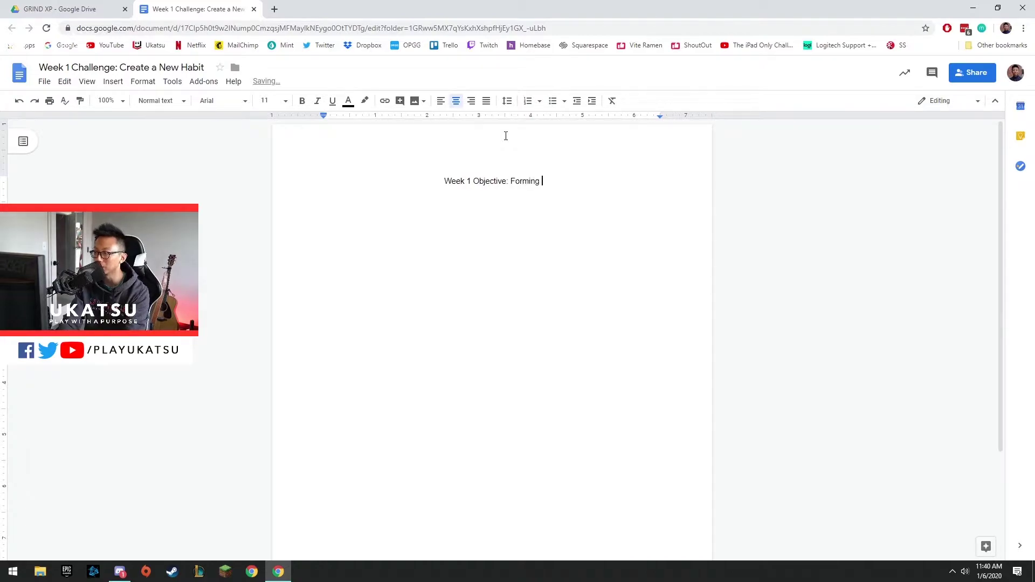
type("Good Habits")
key("Return")
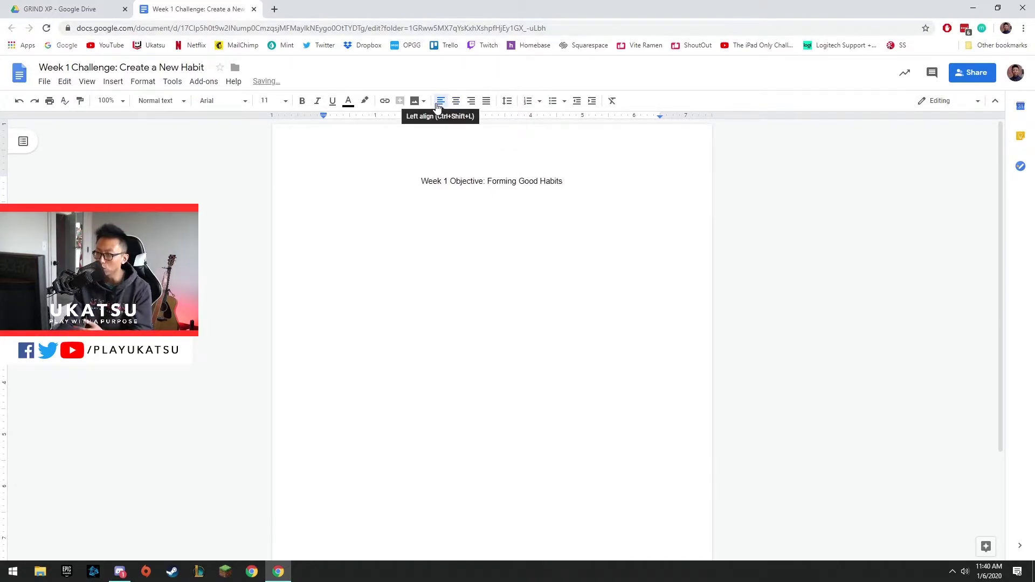
Left-align the empty line below the heading and set its font size to 14
left_click(441, 103)
left_click(275, 101)
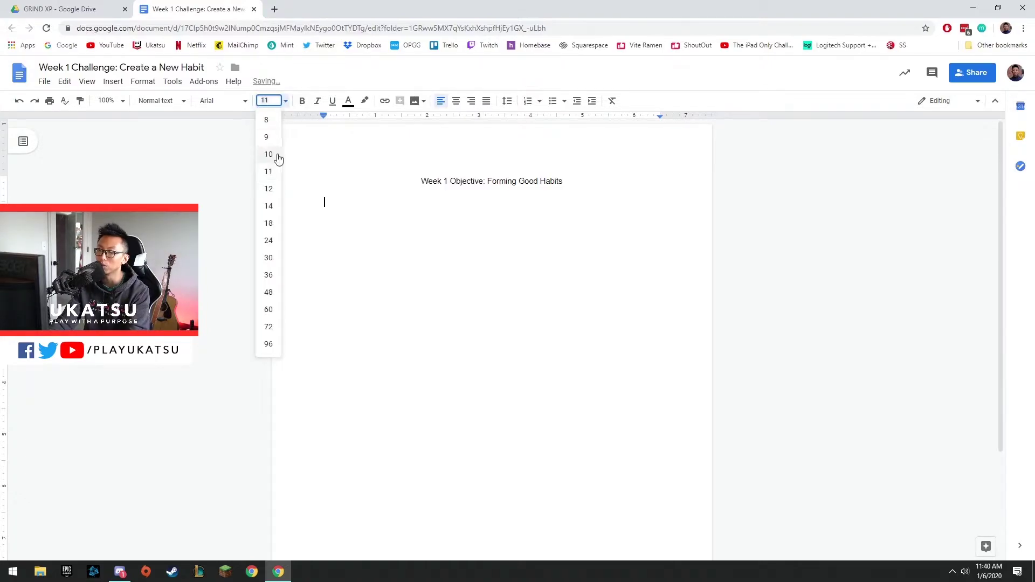
left_click(271, 206)
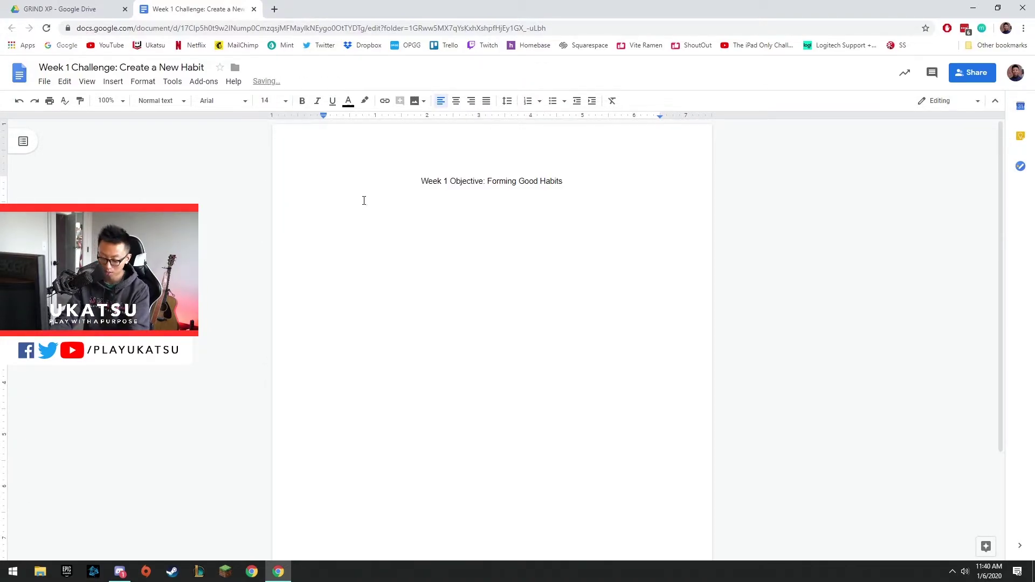
Write the Step 1 line about coming up with a habit goal for 2020 below the heading
key("ctrl+plus")
key("ctrl+plus")
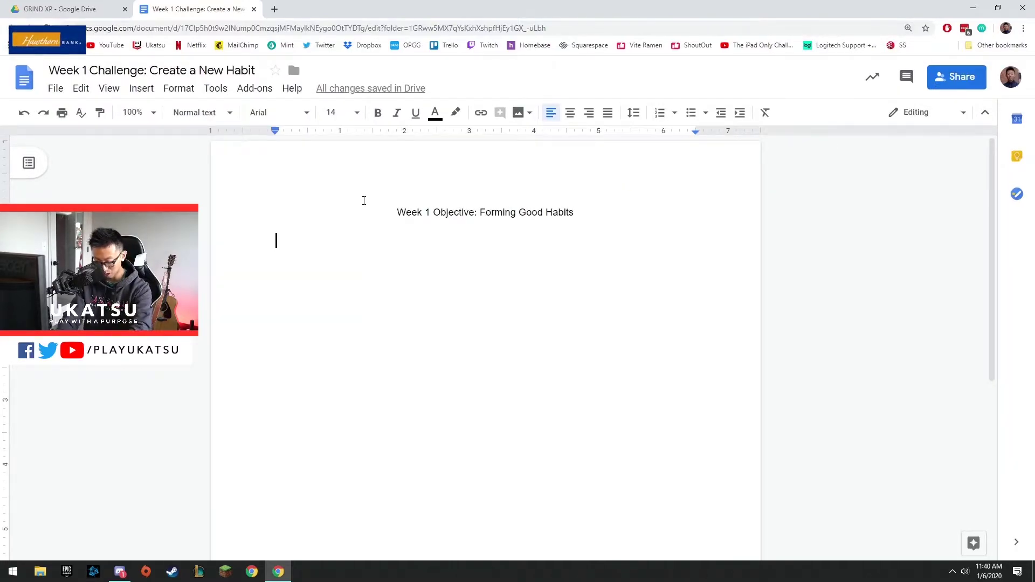
type("Step 12")
key("BackSpace")
type(": Do")
key("BackSpace")
type("Comue")
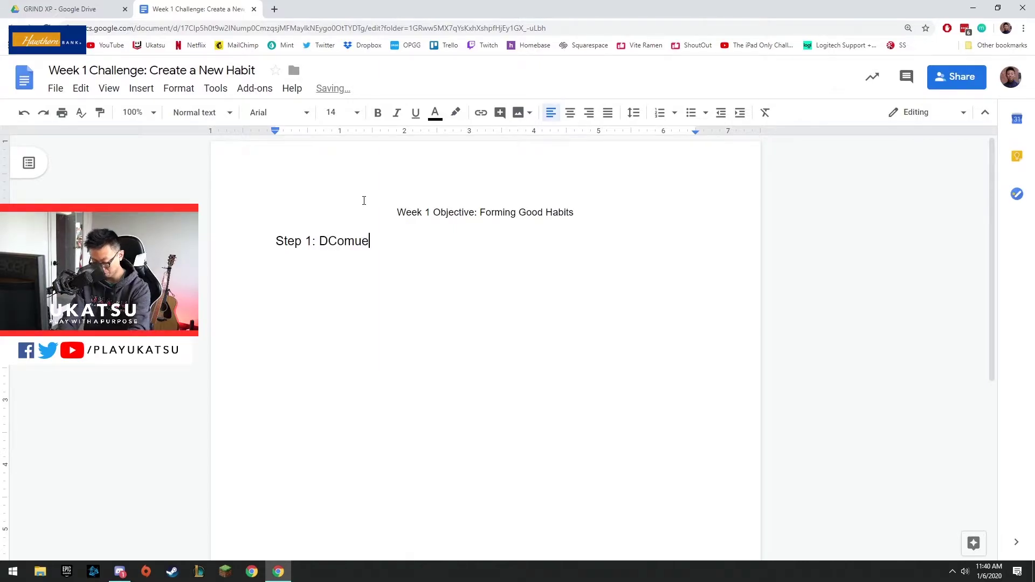
type(" up with a hbit")
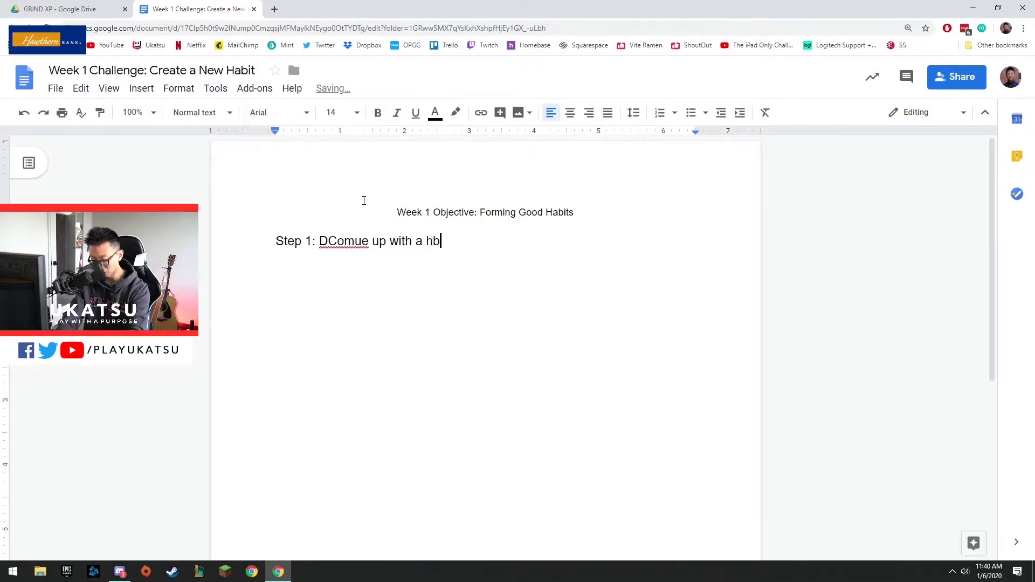
key("BackSpace")
key("BackSpace")
key("BackSpace")
key("BackSpace")
type("abit goal for 2020")
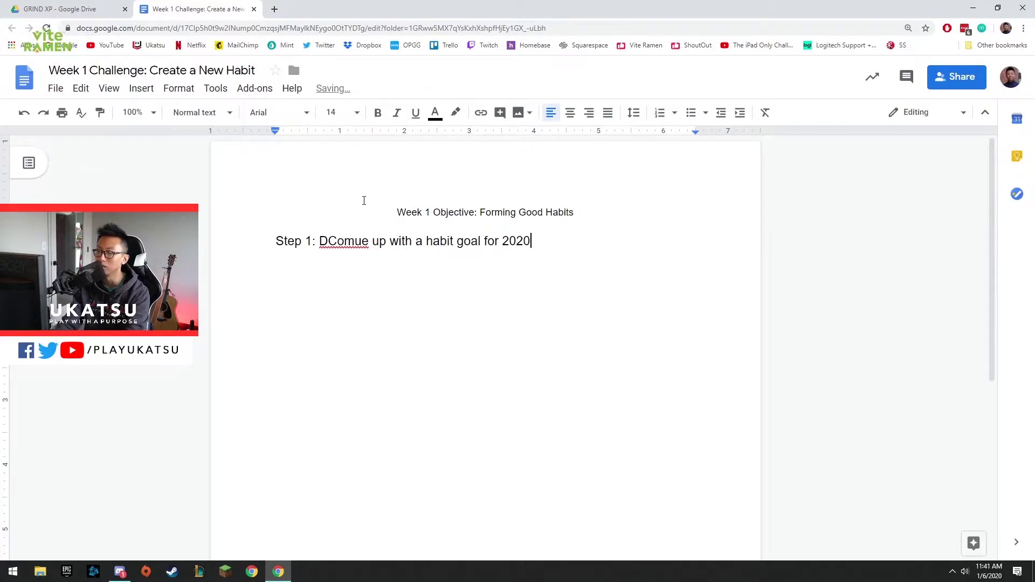
Correct the misspelled word after "Step 1:" to "Come"
left_click_drag(369, 241, 330, 237)
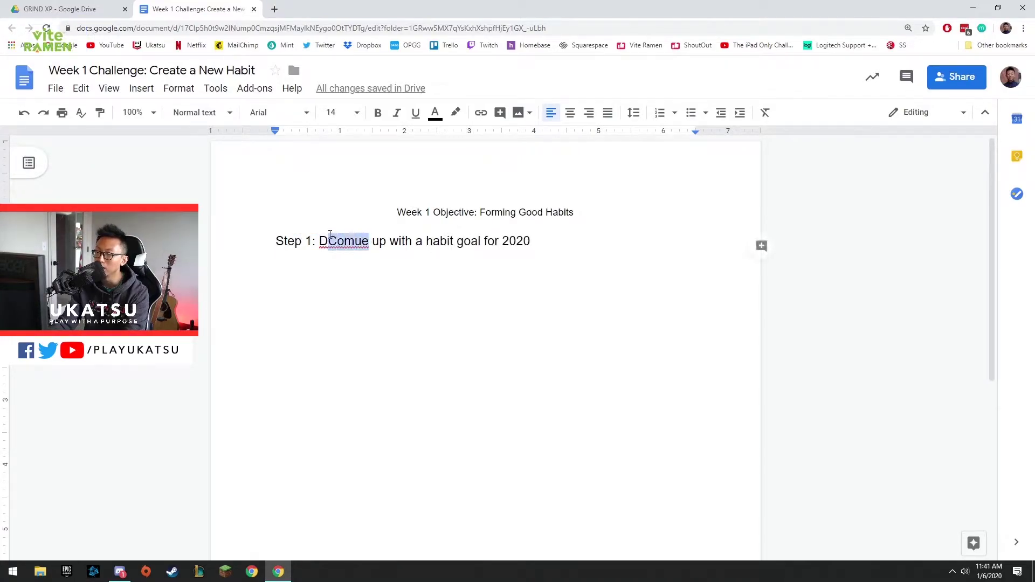
key("BackSpace")
key("BackSpace")
type("Come")
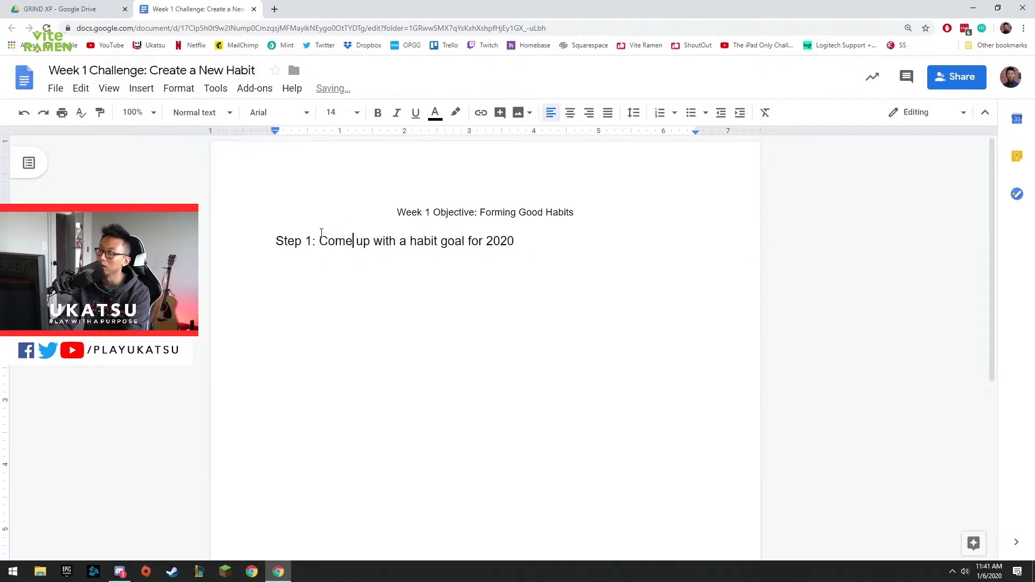
Add the bold line "Play Guitar More Regularly AND SING!" below Step 1, set off by blank lines
left_click(540, 246)
key("Return")
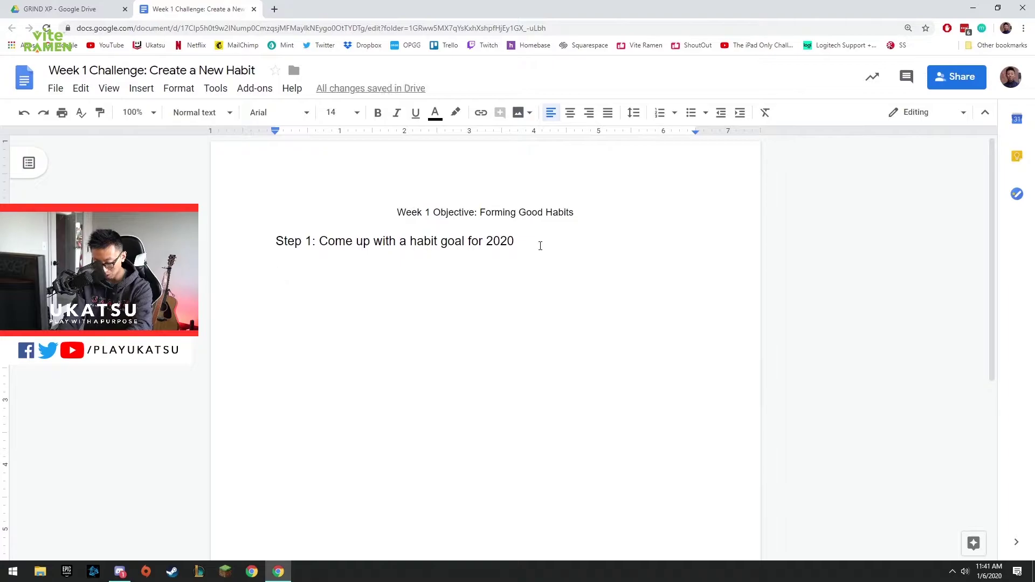
type(":")
key("BackSpace")
key("ctrl+b")
type("Play Guitar More Regularly ANd Sl")
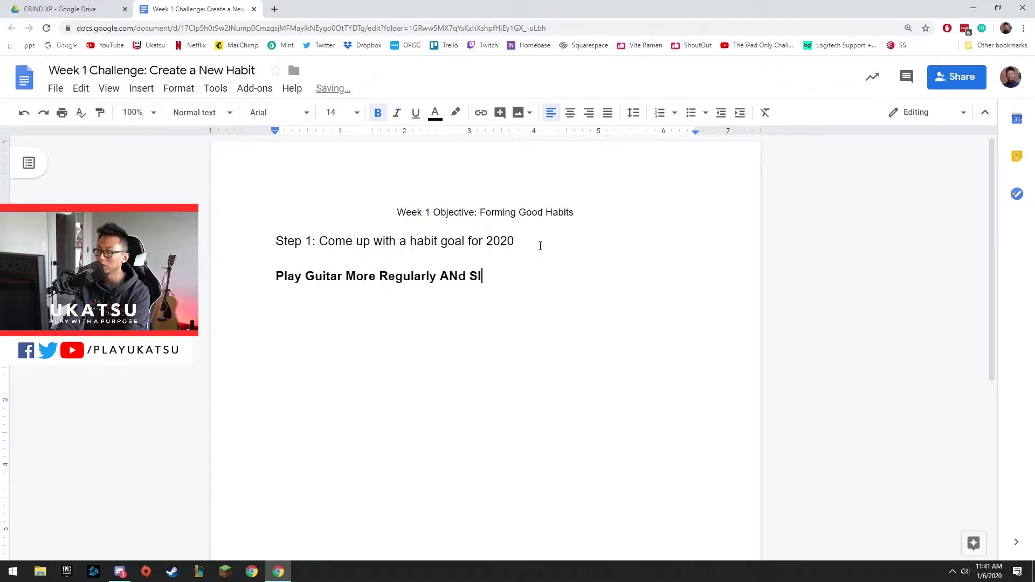
key("BackSpace")
key("BackSpace")
key("BackSpace")
type("D SING")
key("BackSpace")
type("NG!")
key("Return")
key("Return")
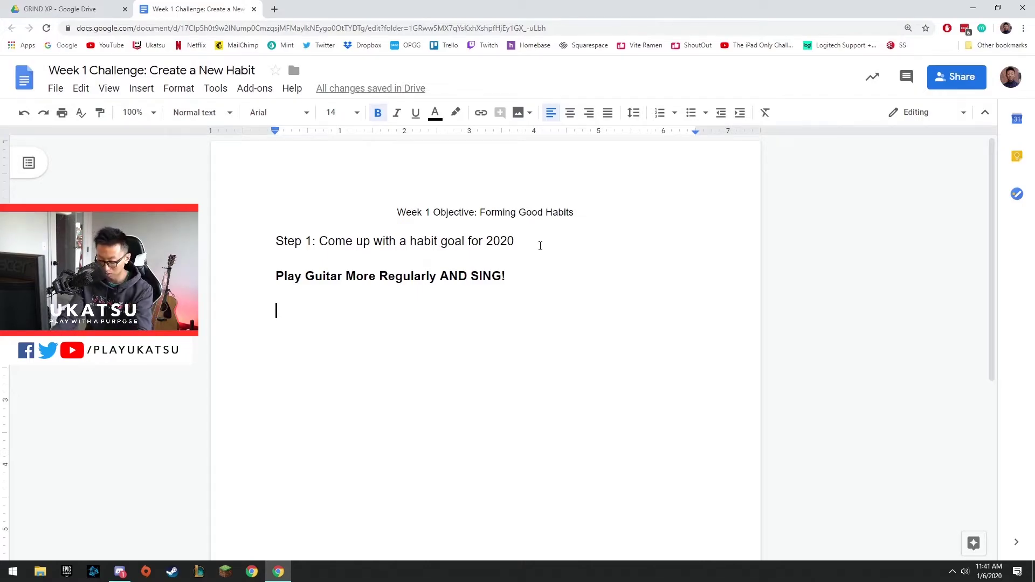
Write the non-bold line "Step 2: Create a MEASURABLE YEAR END GOAL" below the guitar line, followed by a blank line
key("ctrl+b")
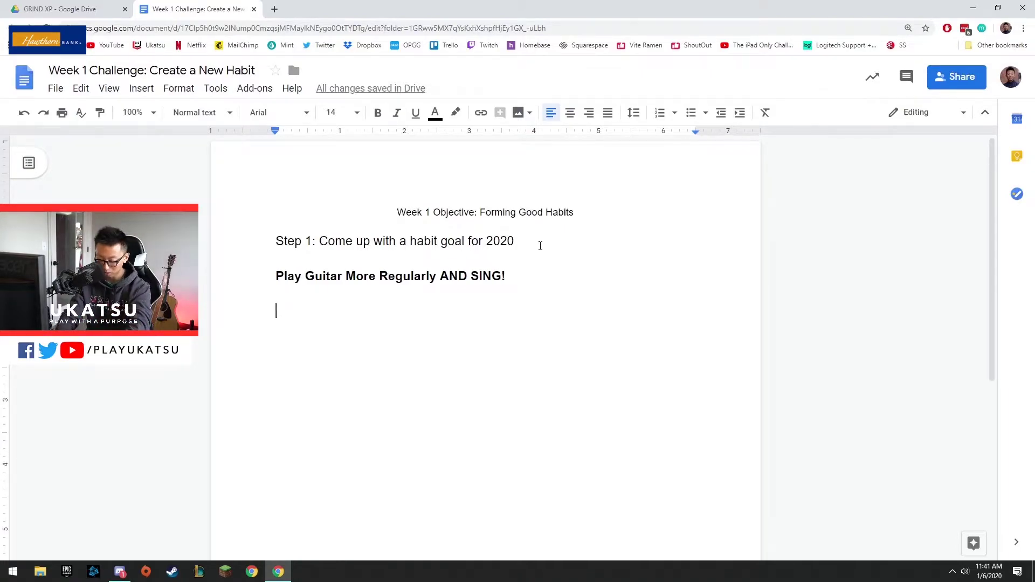
type("S")
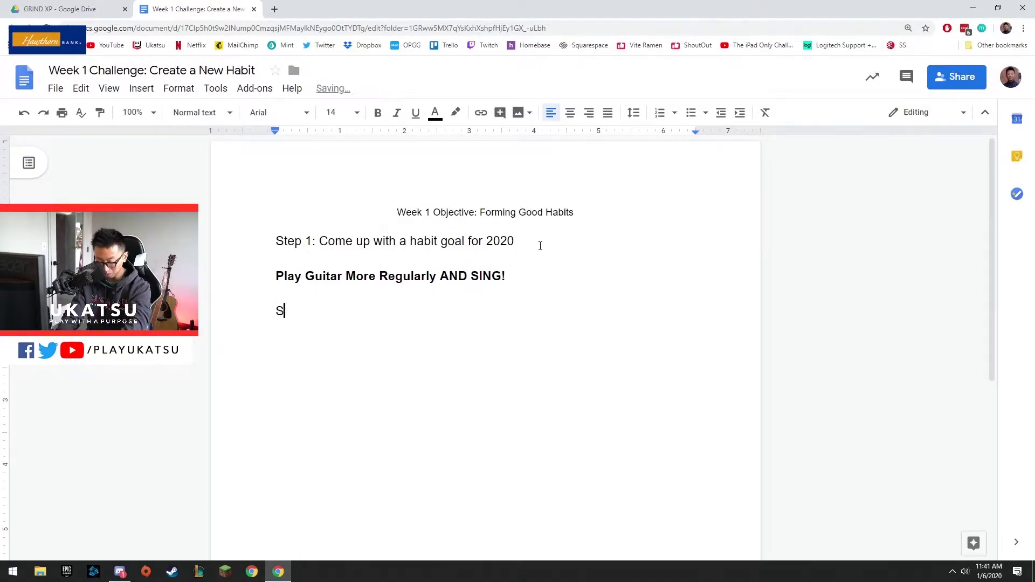
type("tep 2:")
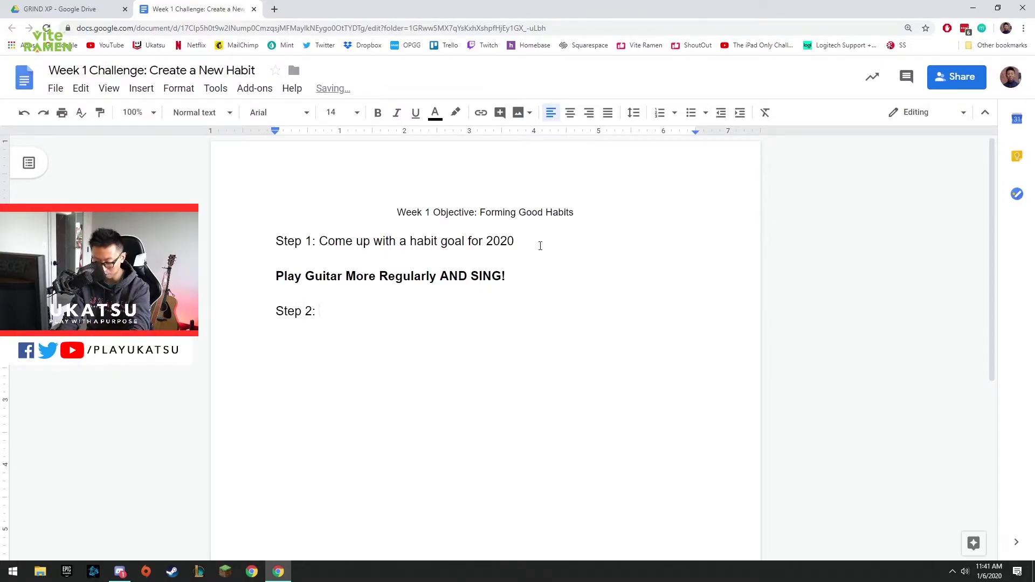
type(" Create")
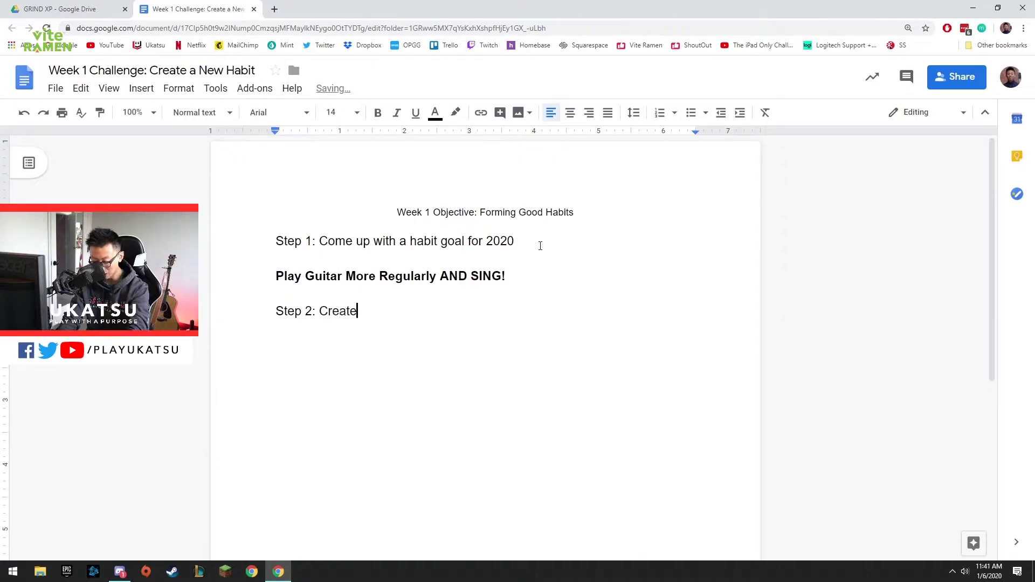
type(" a MEASURABLE ")
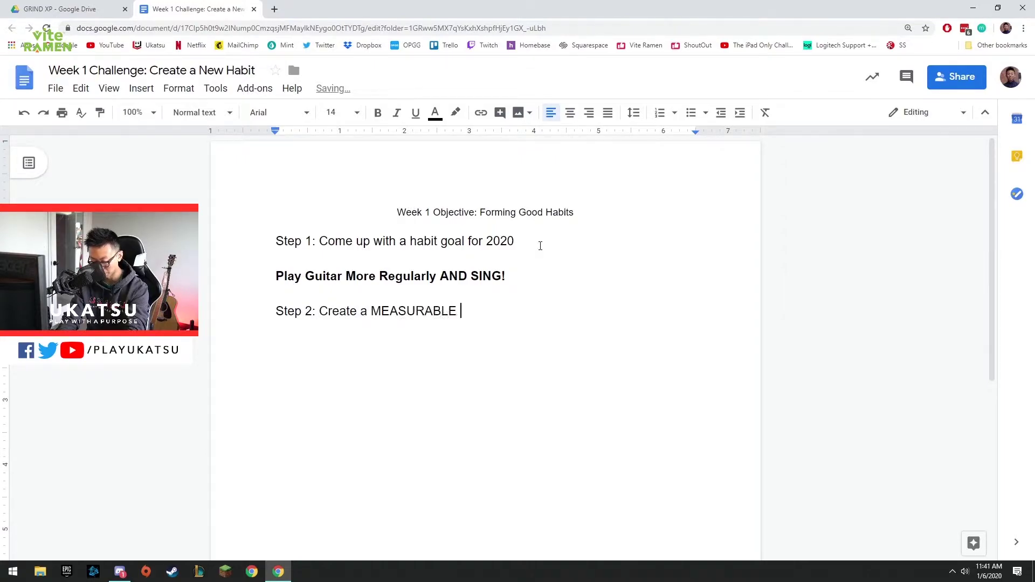
type("YEAR END GOA")
key("BackSpace")
key("BackSpace")
type("AR END ")
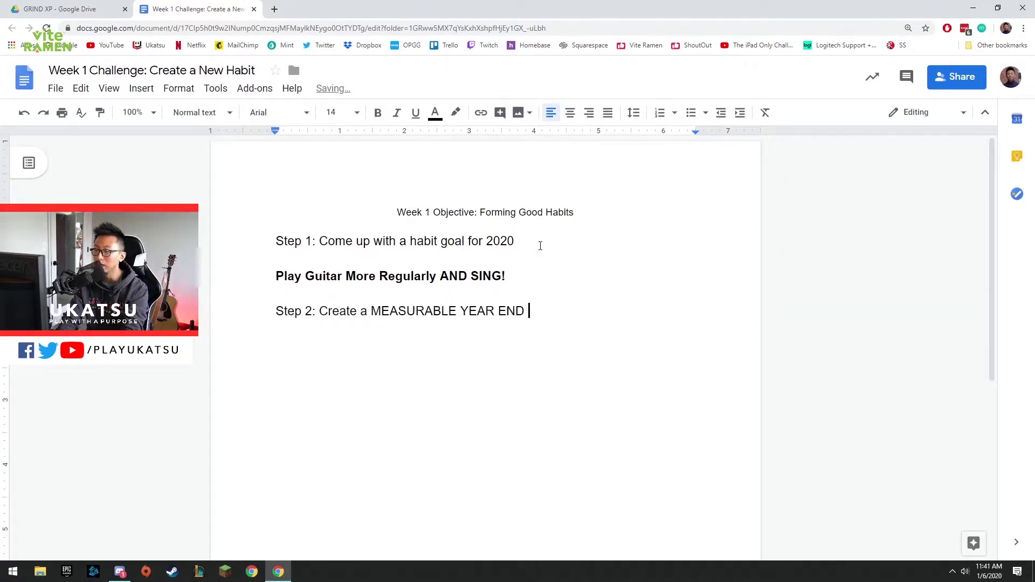
type("GOAL")
key("Return")
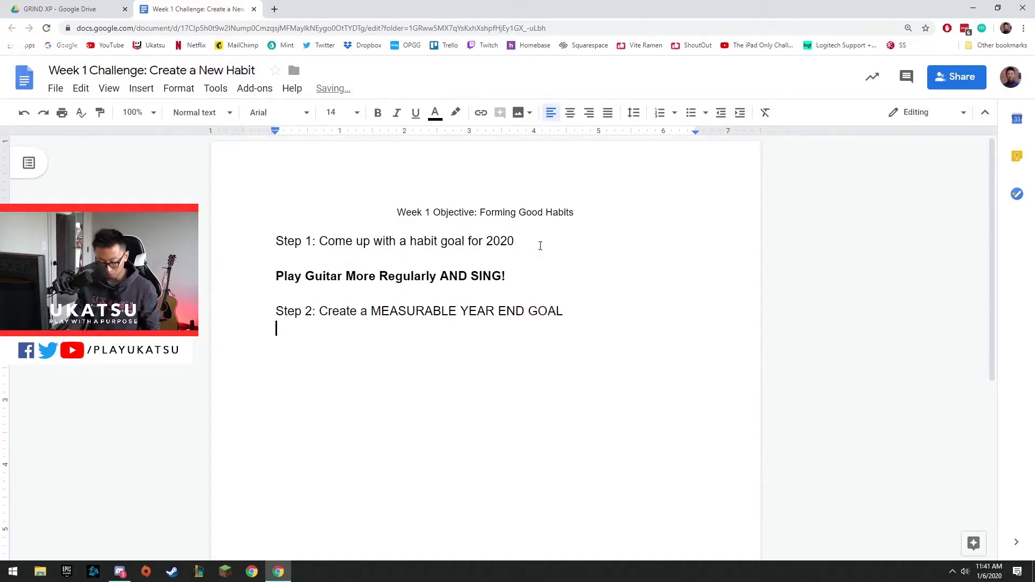
key("Return")
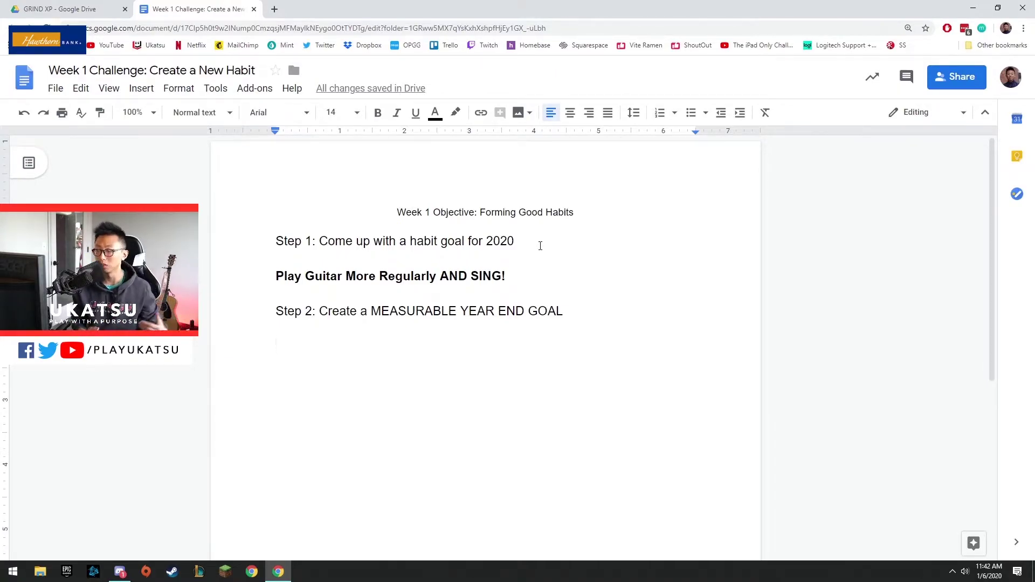
key("Return")
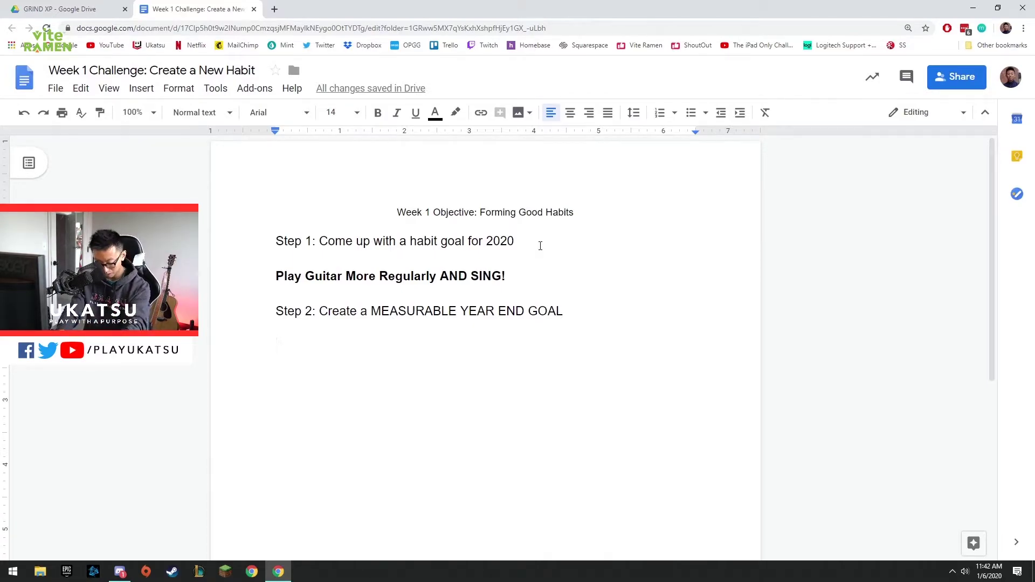
Add the example goal “12 Cover Songs Memorized” (recorded) below Step 2, followed by a blank line
type("\"")
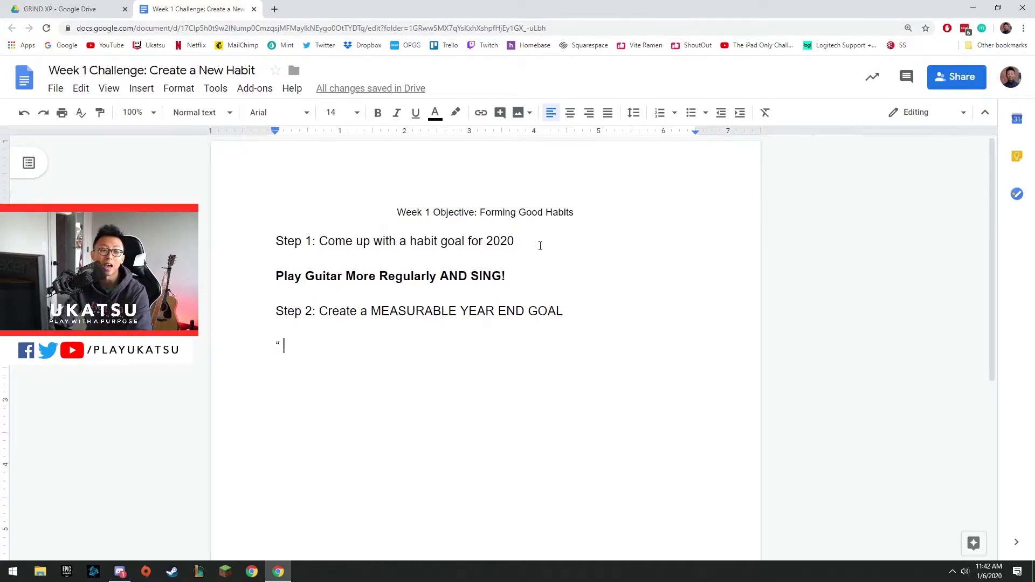
key("BackSpace")
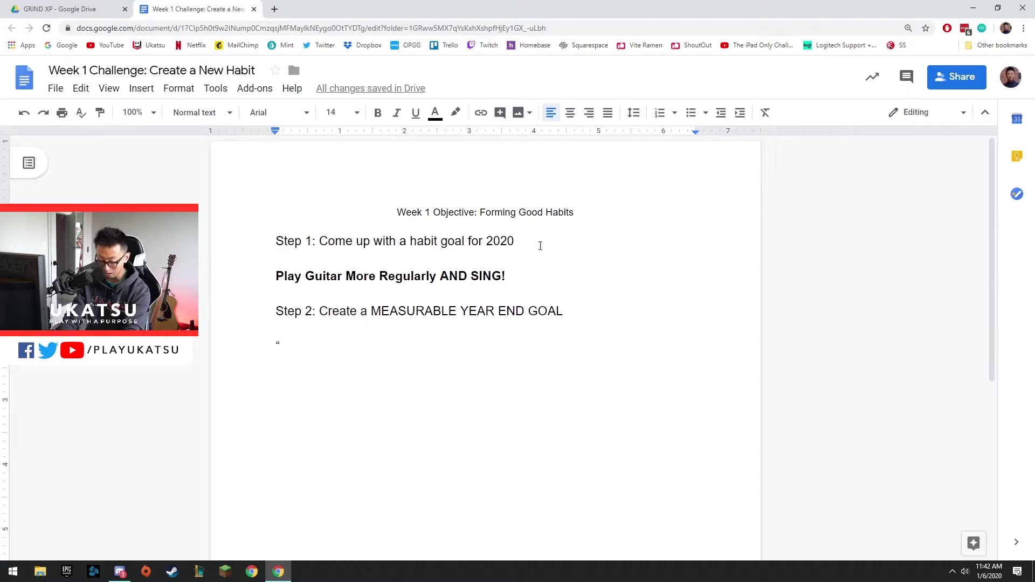
type("12 XO")
key("BackSpace")
key("BackSpace")
type("Cover Songs ")
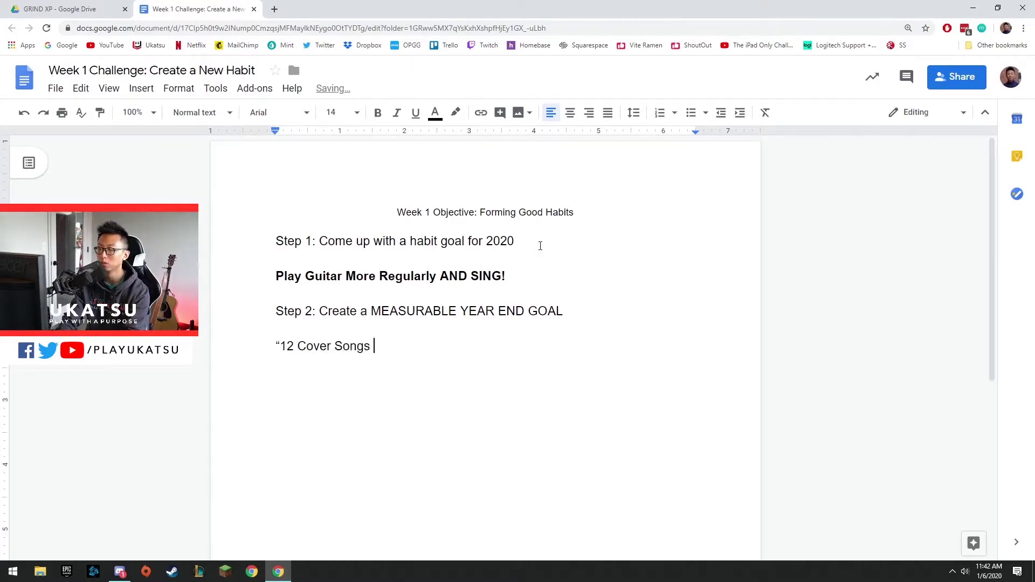
type("Memorized\"")
key("Return")
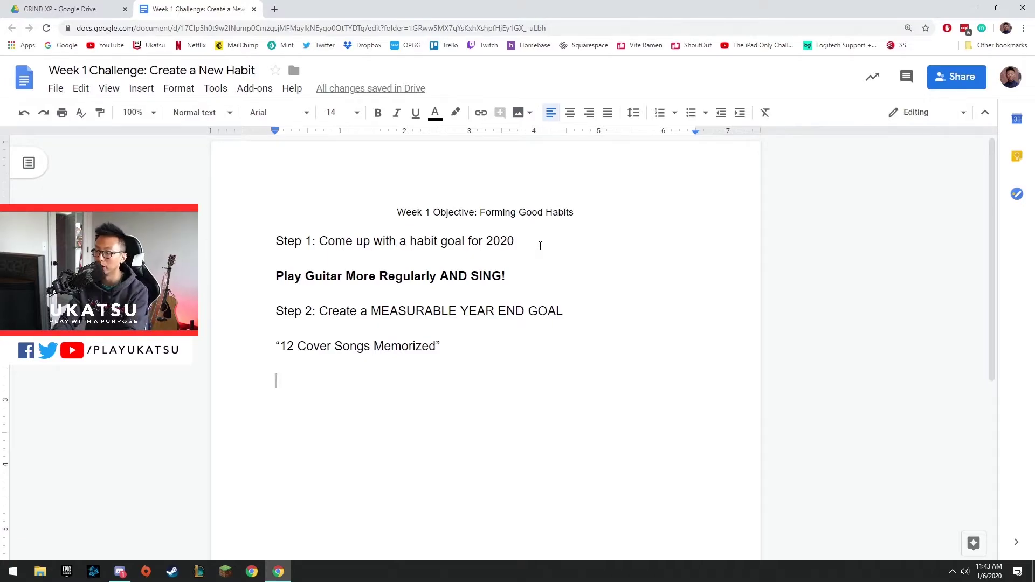
key("BackSpace")
type("(recorded)")
key("Return")
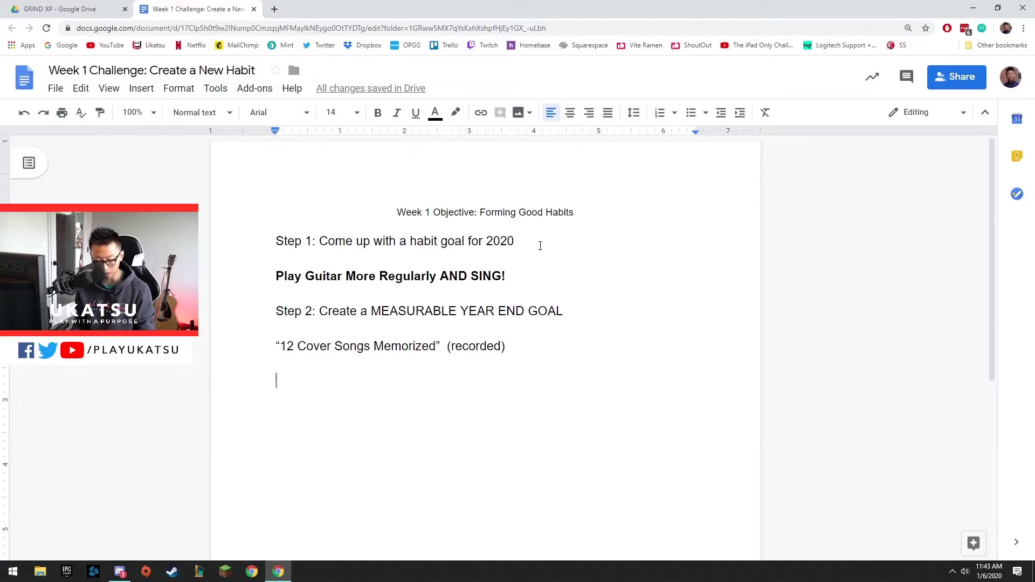
Write the line "Step 3: Break down your year end goal to help you form a plan" below the cover songs goal
type("Step 2")
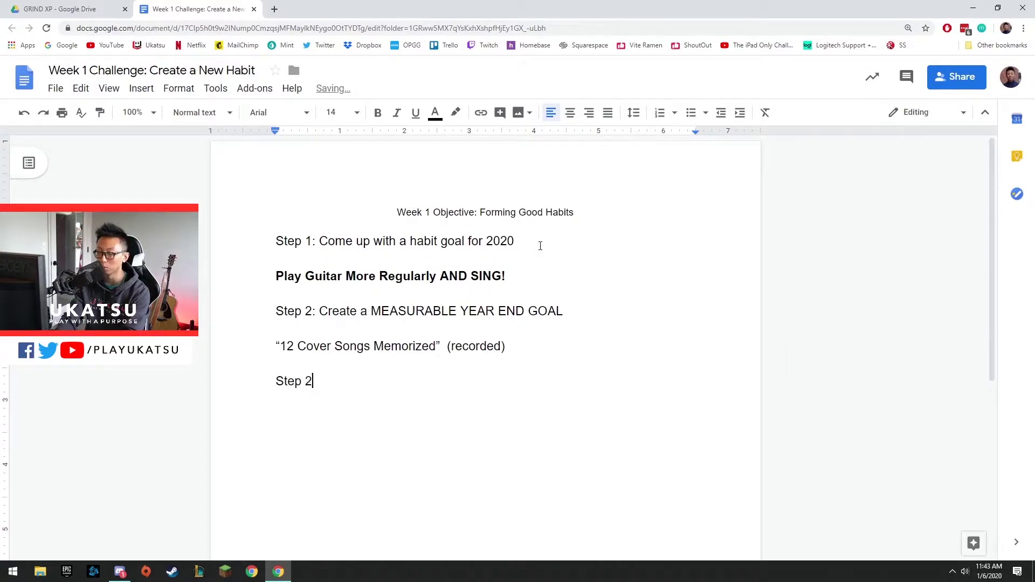
key("BackSpace")
type("3: ")
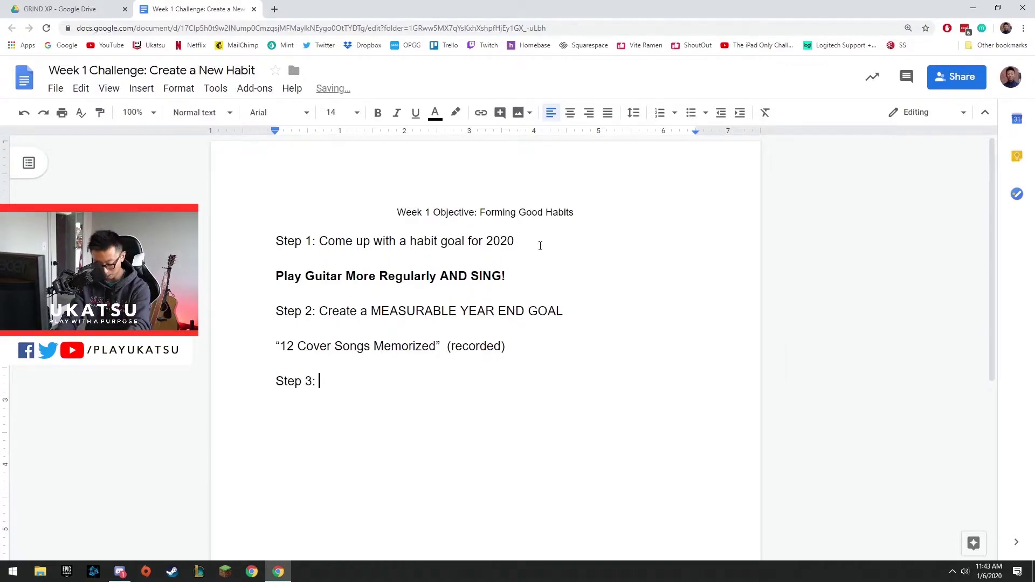
type("Break ")
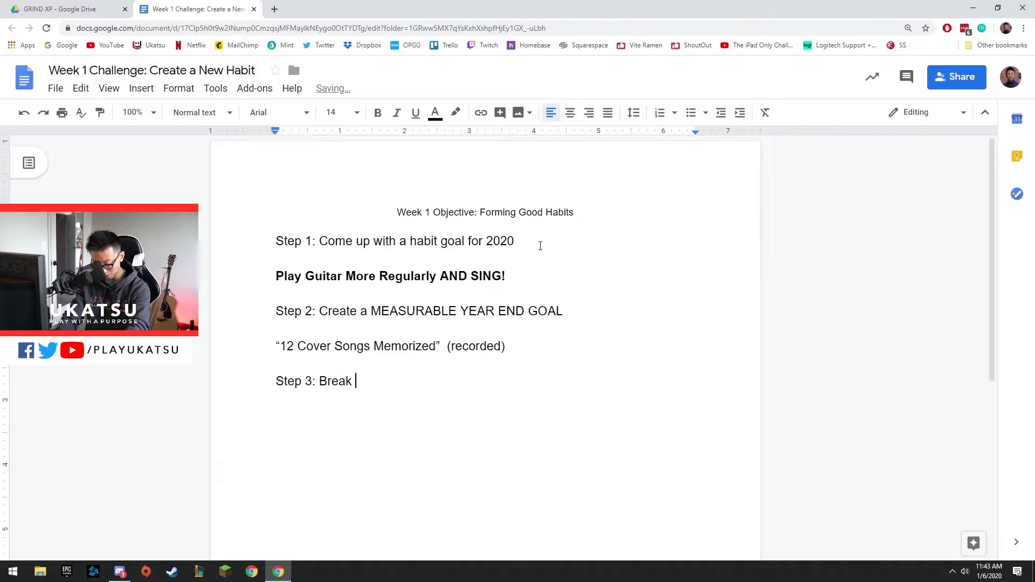
type("down your year end ")
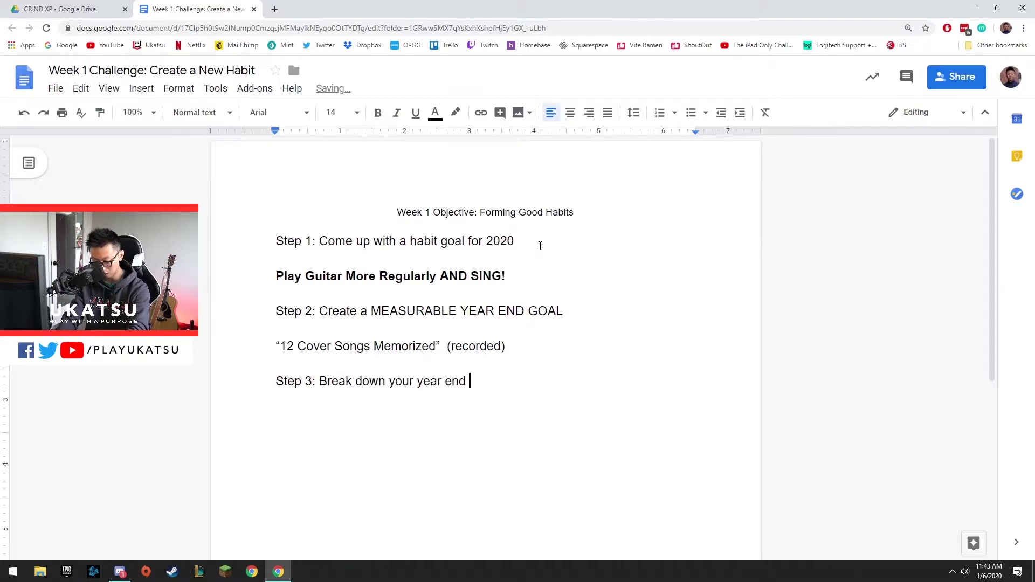
type("goal to help ")
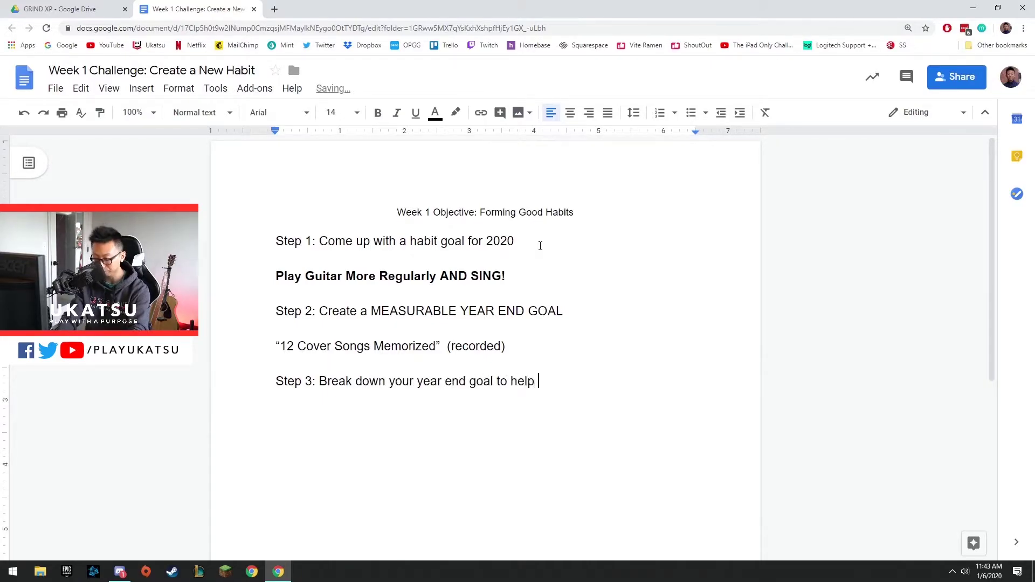
type("you form a plan")
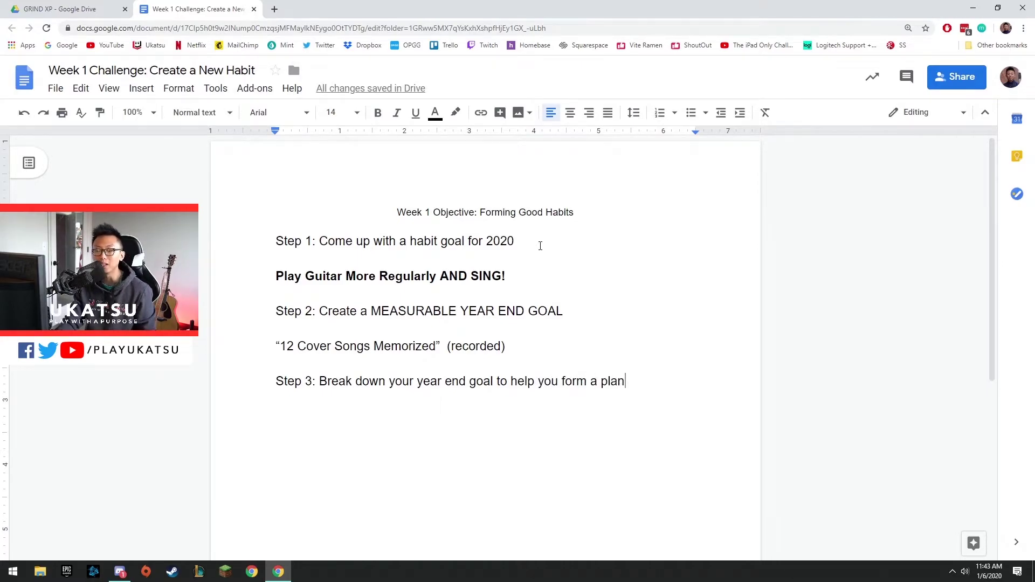
key("Return")
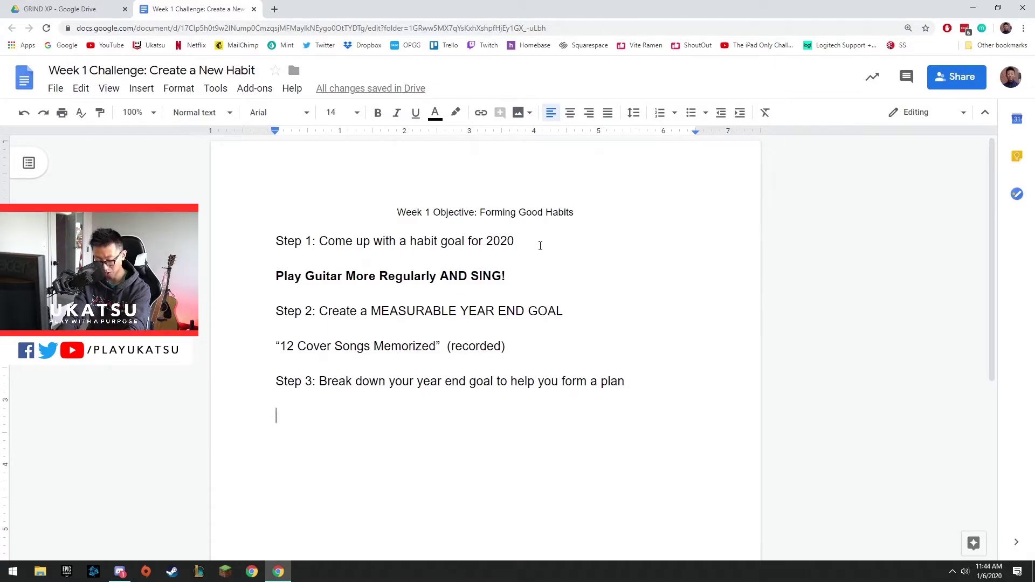
Add the line "12 cover song = 1 song a month" below Step 3, fixing the misspelled word "song"
type("12 cover sonsg = ")
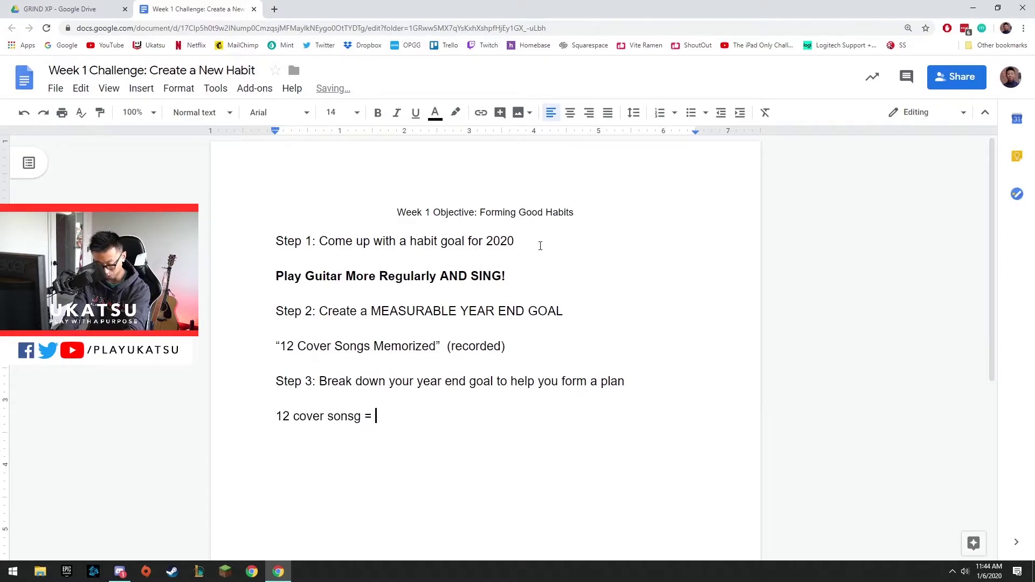
type("1 song a mon")
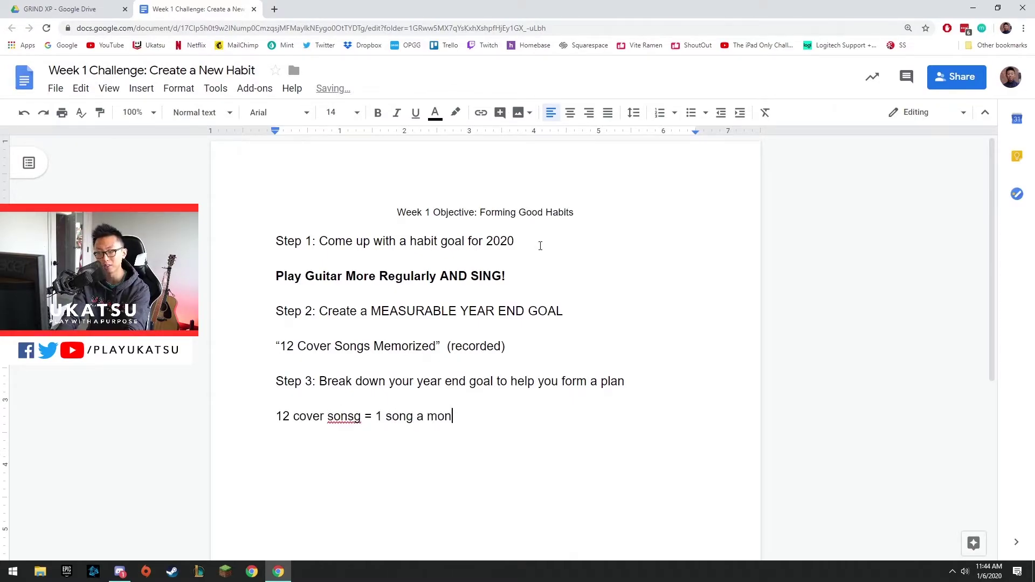
type("th")
key("Return")
key("Return")
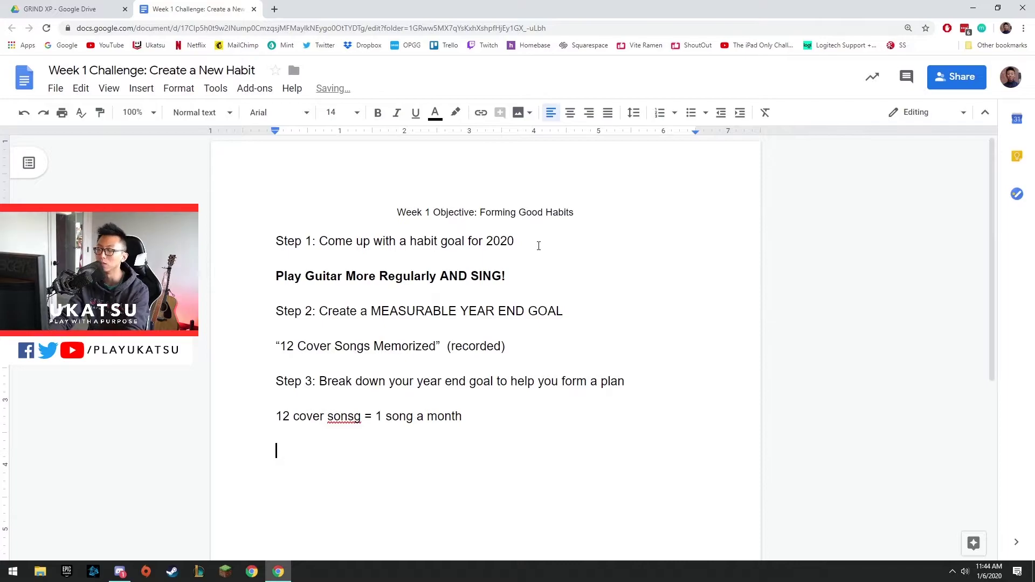
left_click_drag(348, 418, 354, 417)
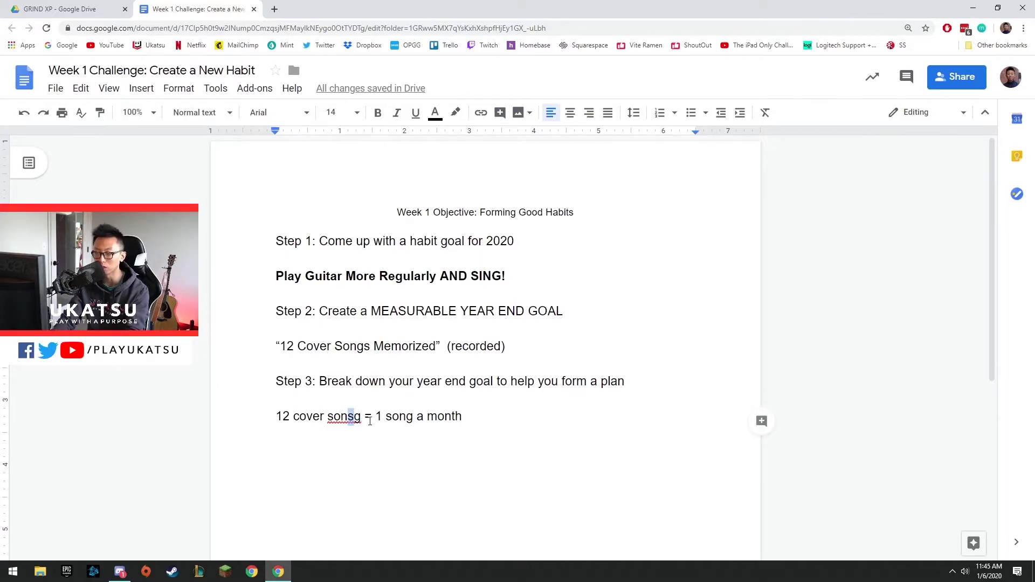
key("BackSpace")
Add the calculation "8 hours per song x 60 minutes = 480 minutes / 30" below the monthly song line, set off by blank lines
left_click(389, 440)
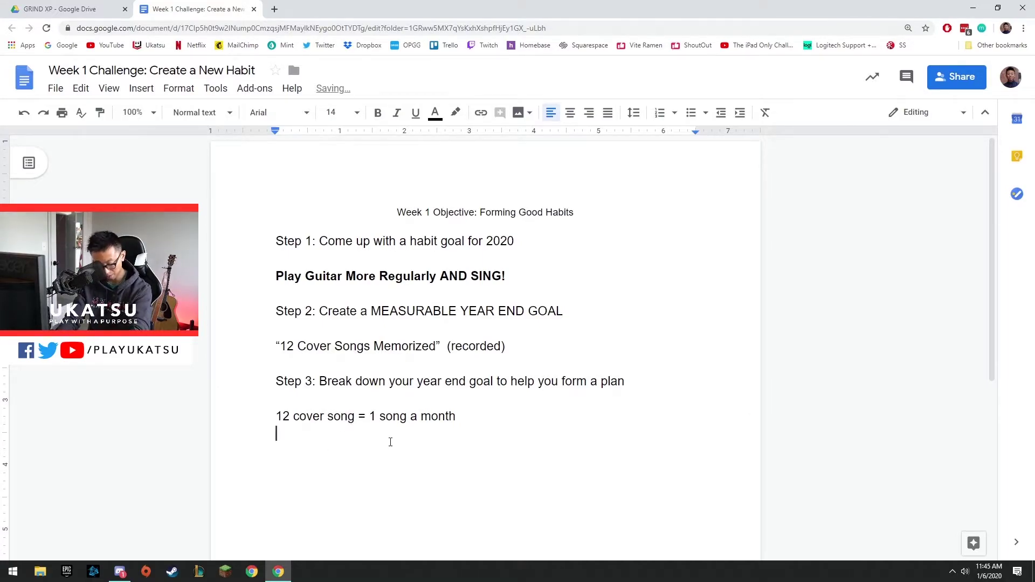
key("Return")
type("8 hours per song")
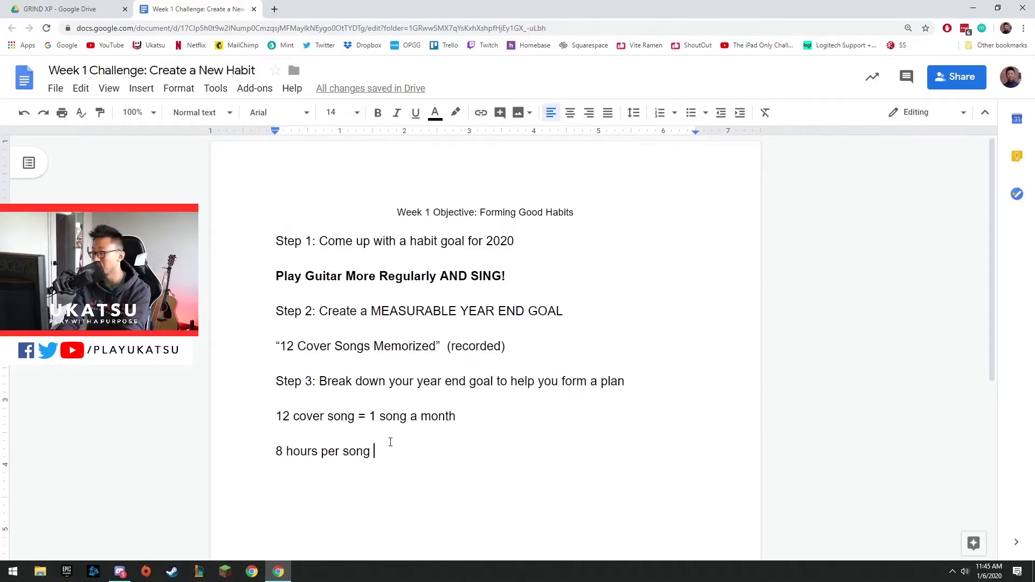
type("=")
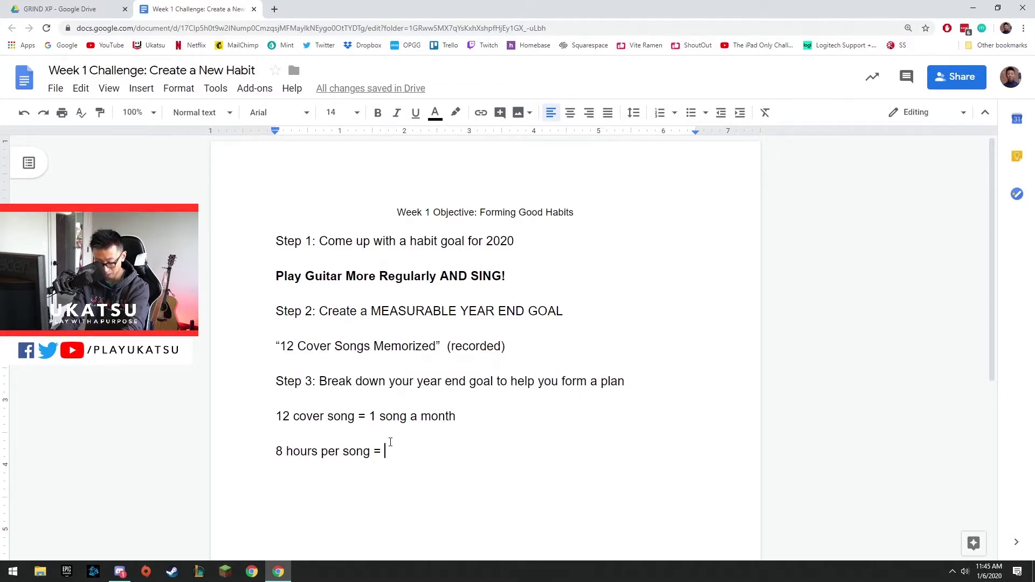
key("BackSpace")
key("BackSpace")
type("x 60 minutes =")
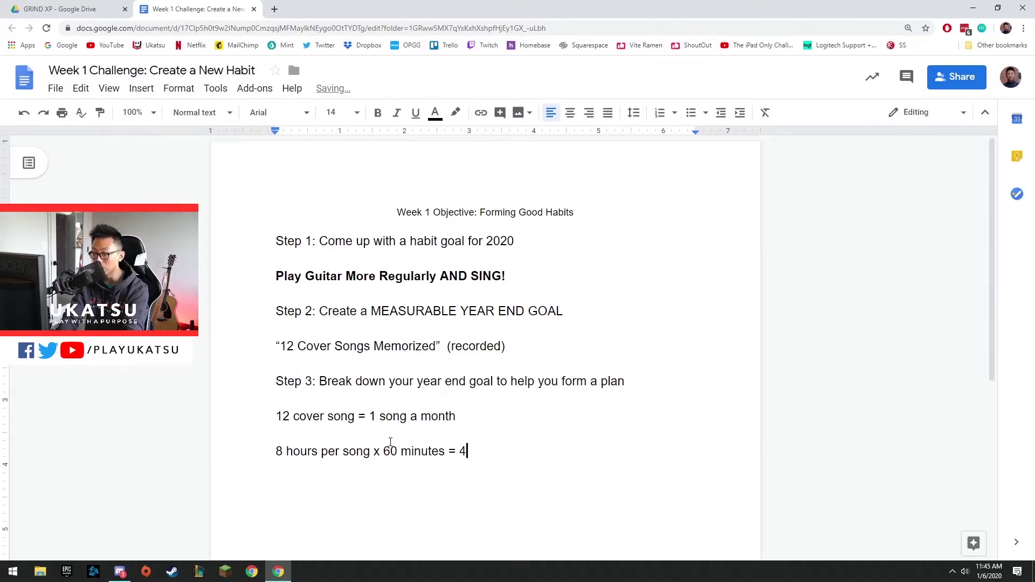
type("80 minutes ")
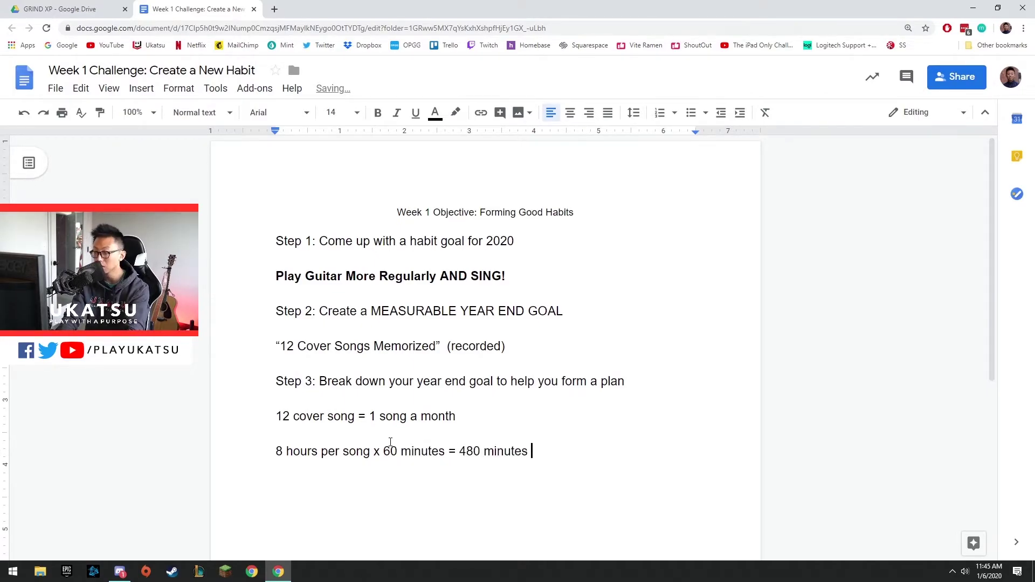
type("/ 30")
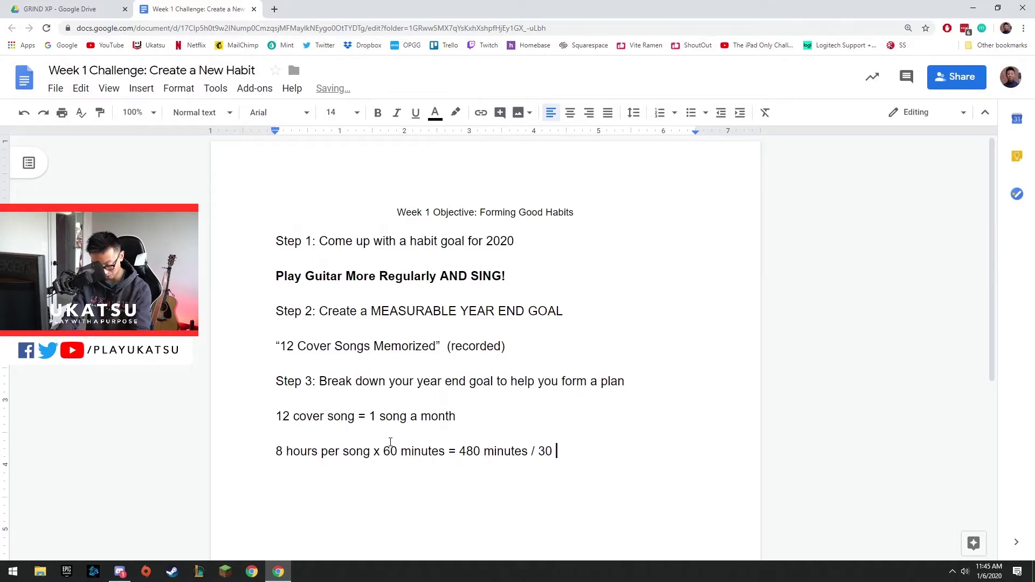
key("Return")
key("Return")
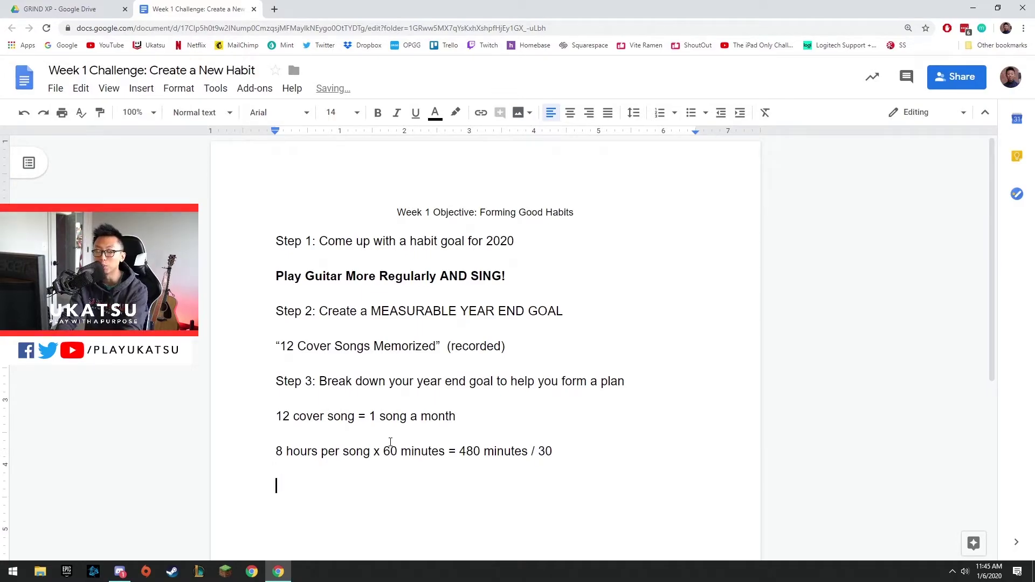
Write "16 minutes per day." below the calculation, followed by a blank line
type("16 minutes per day")
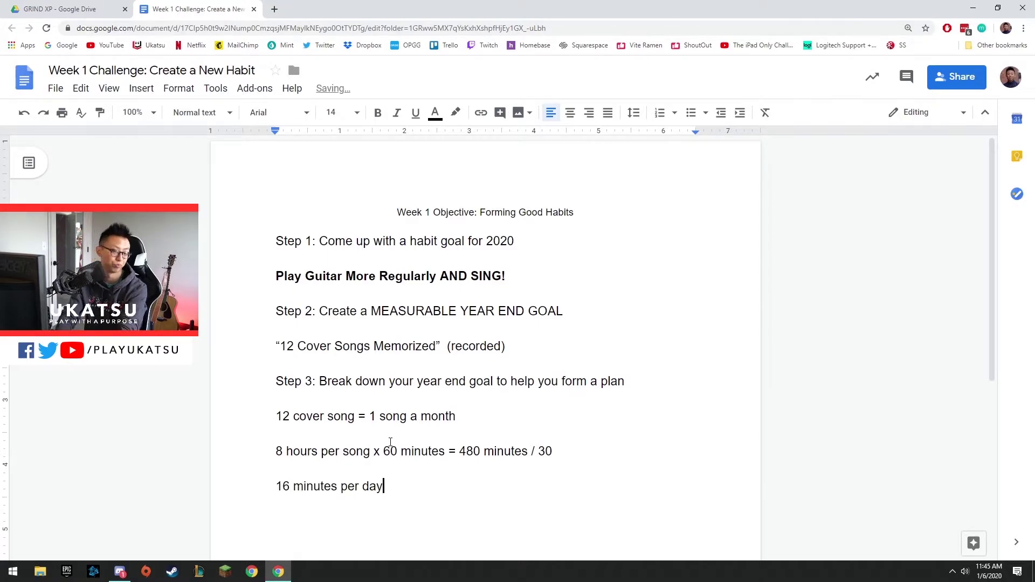
type(".")
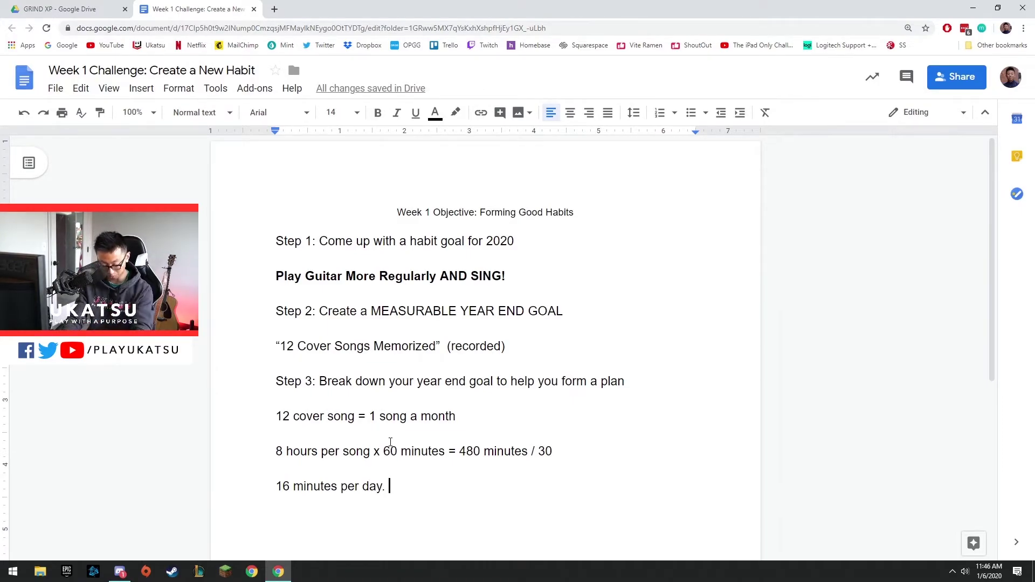
key("Return")
key("Return")
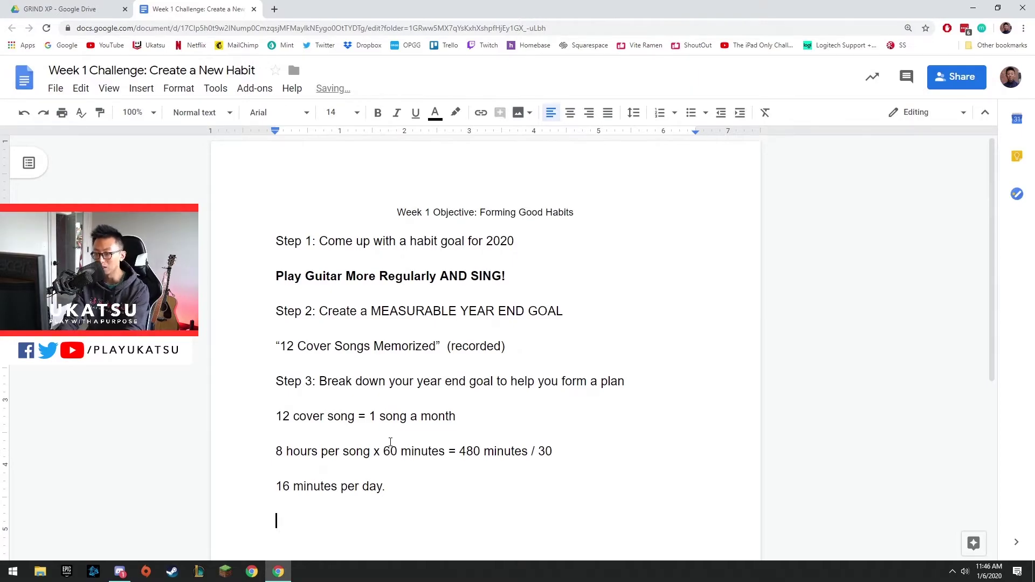
Add the heading "Step 4:" below the daily minutes line, followed by a blank line
type("Step 4:")
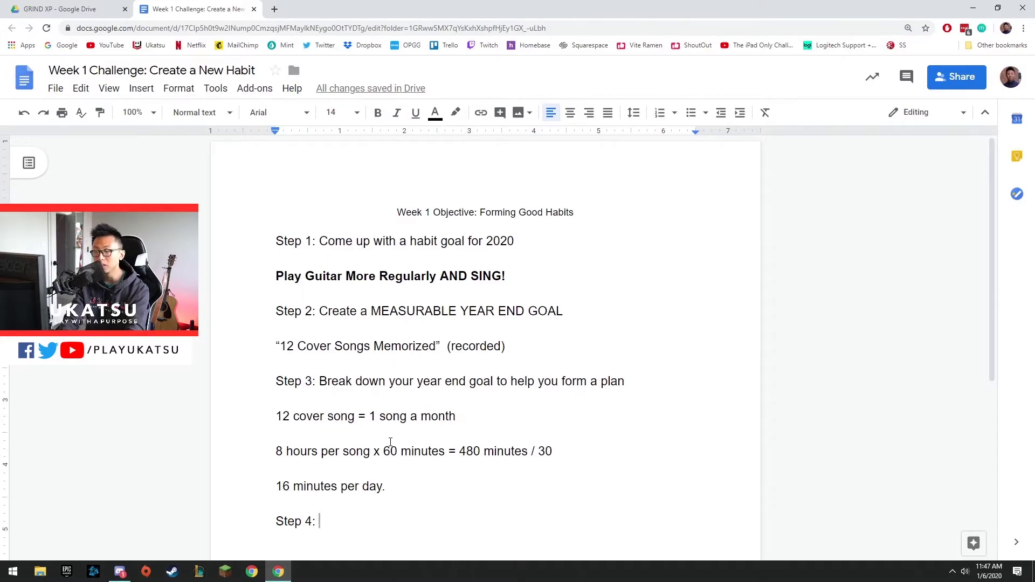
key("Return")
key("Return")
Write "Every time I complete a 16 minute session, I'll reward myself by depositing $1 into my stock portfolio." under Step 4
type("Every time ")
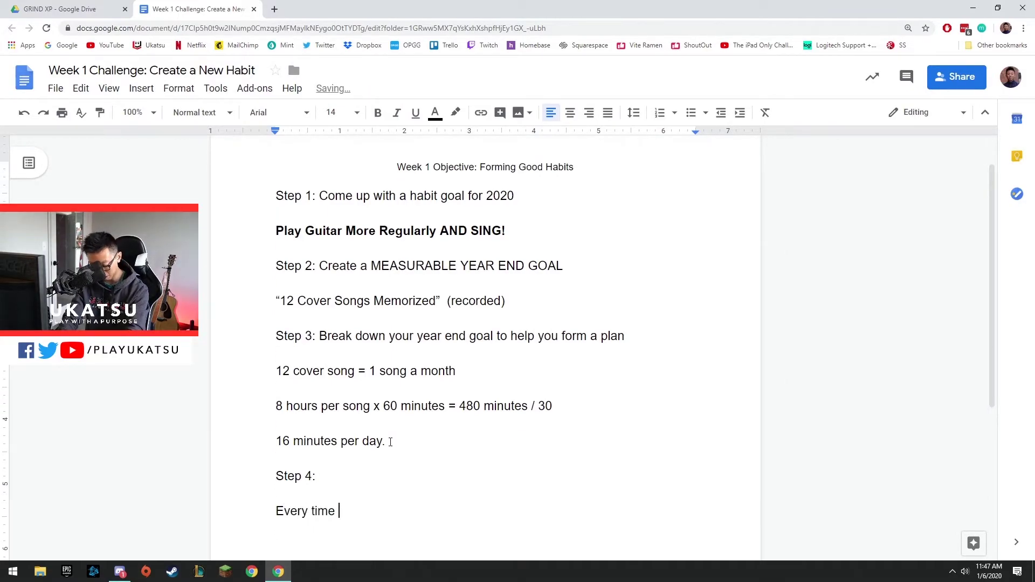
type("I complete a 1")
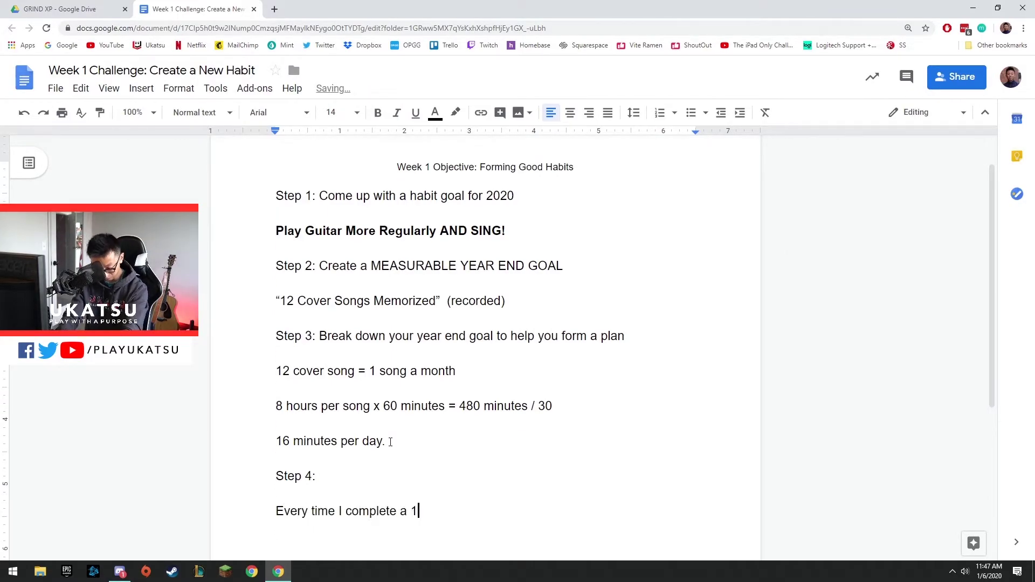
type("6 minute sess")
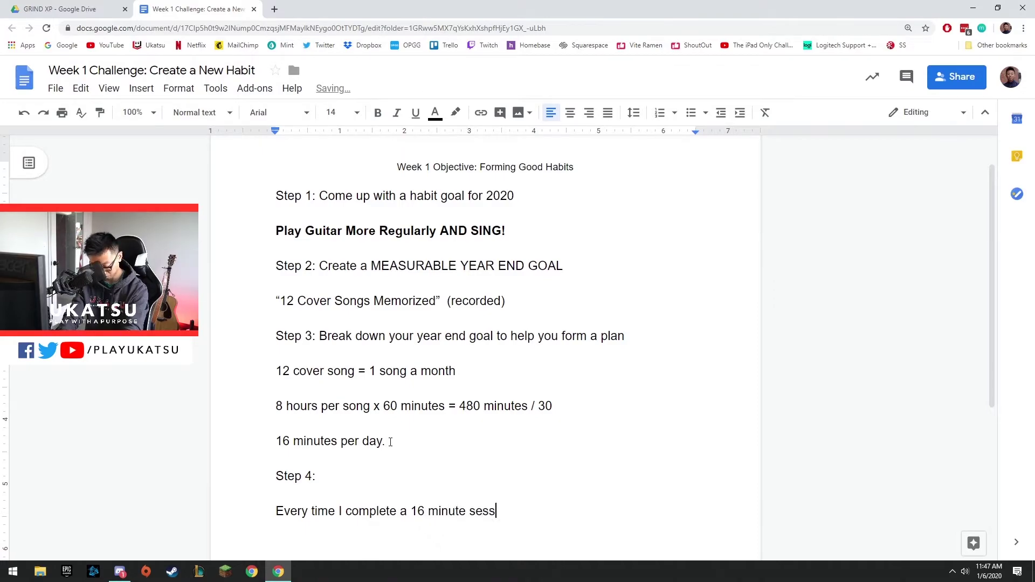
type("ion, I'll rew")
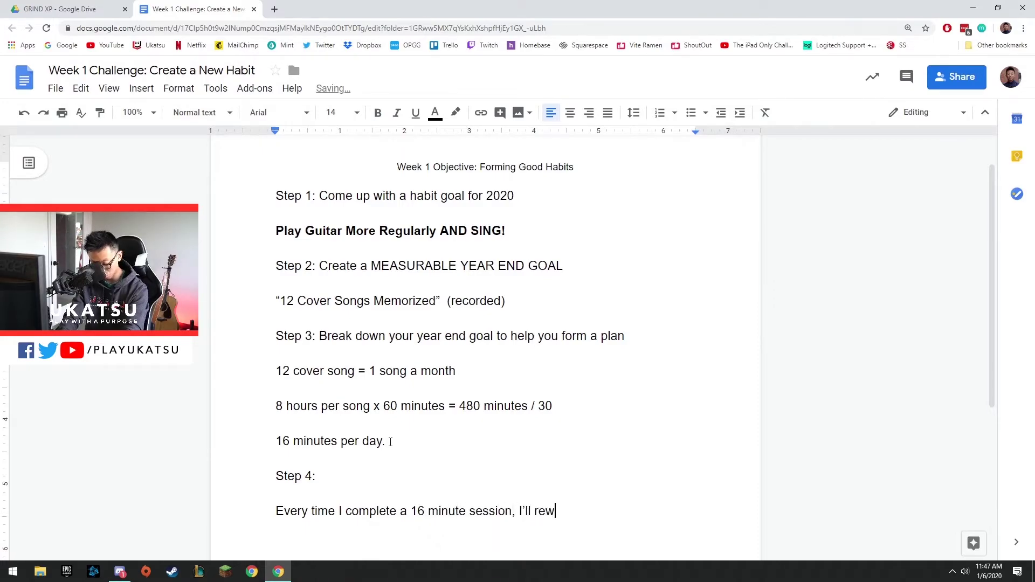
type("ard myself by depo")
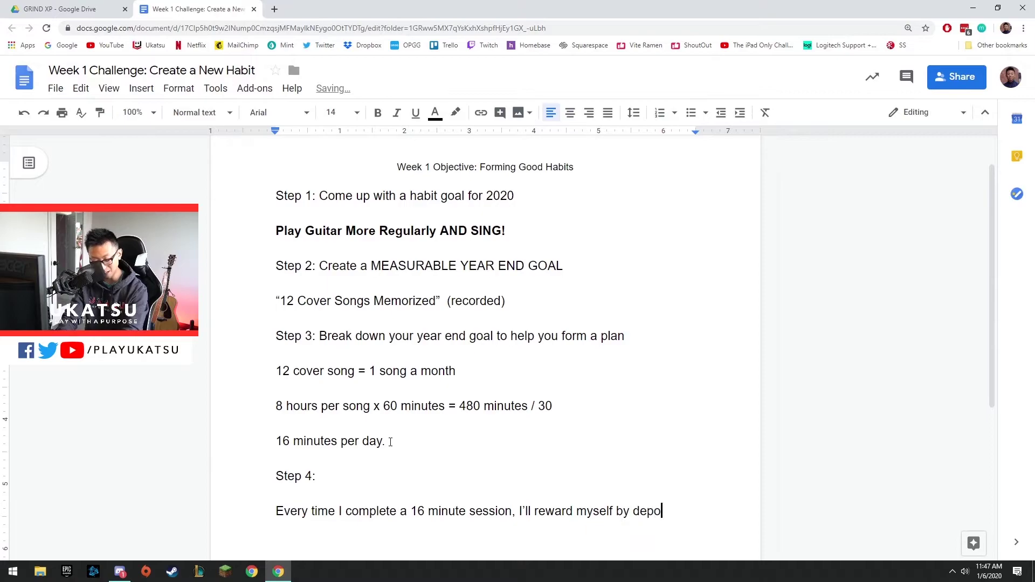
type("siting $")
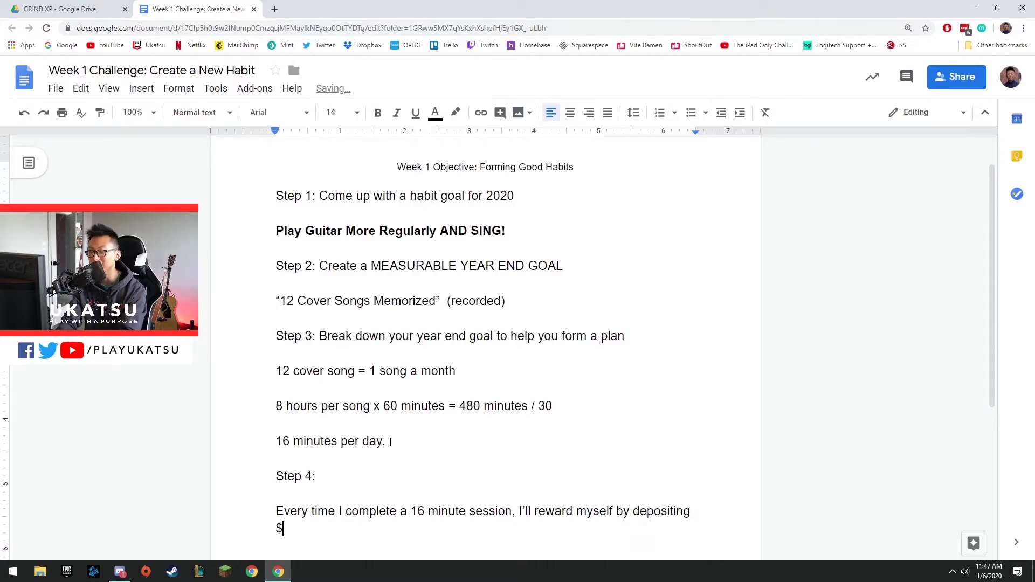
type("1 into ")
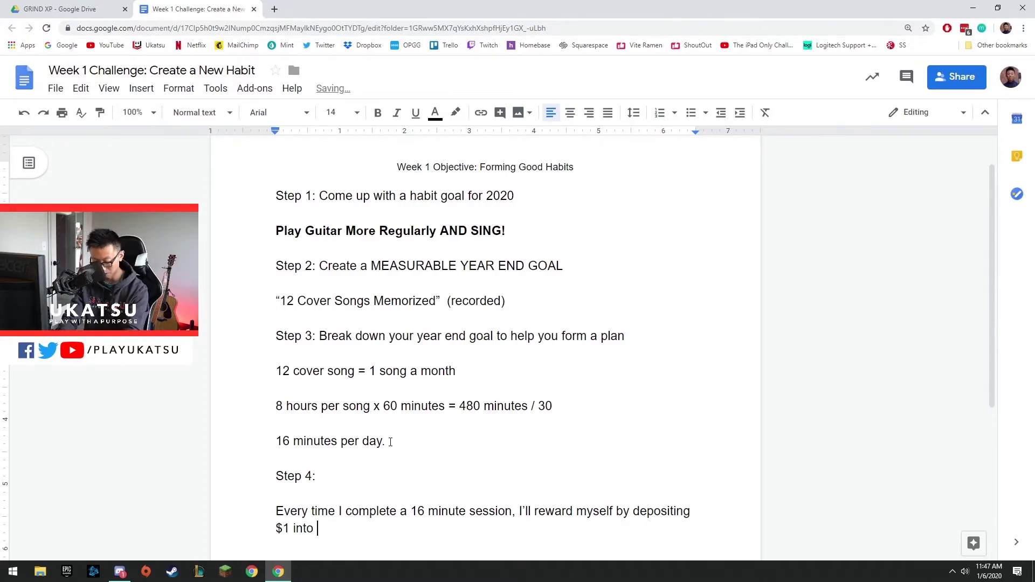
type("my stock portfo")
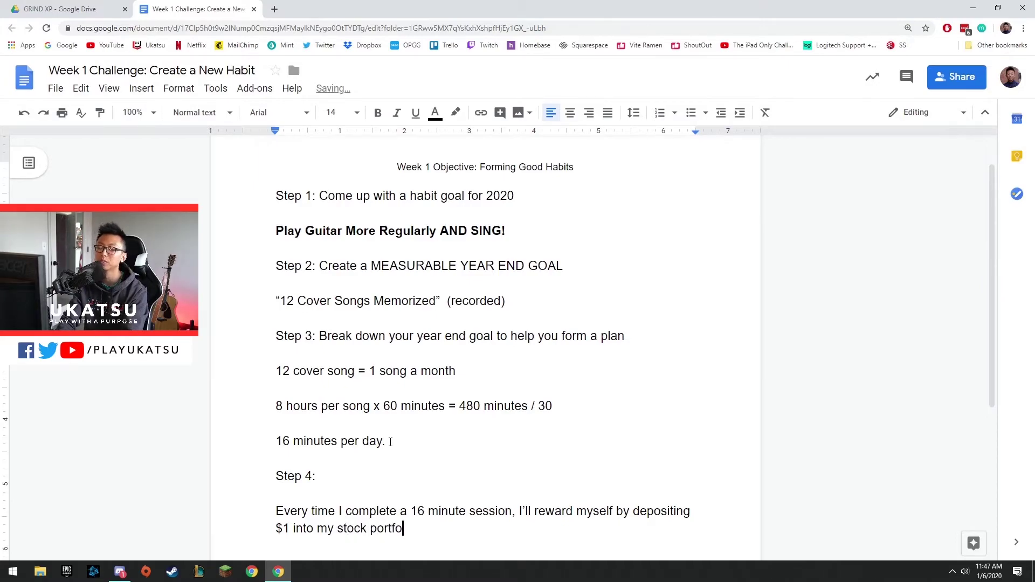
type("lio.")
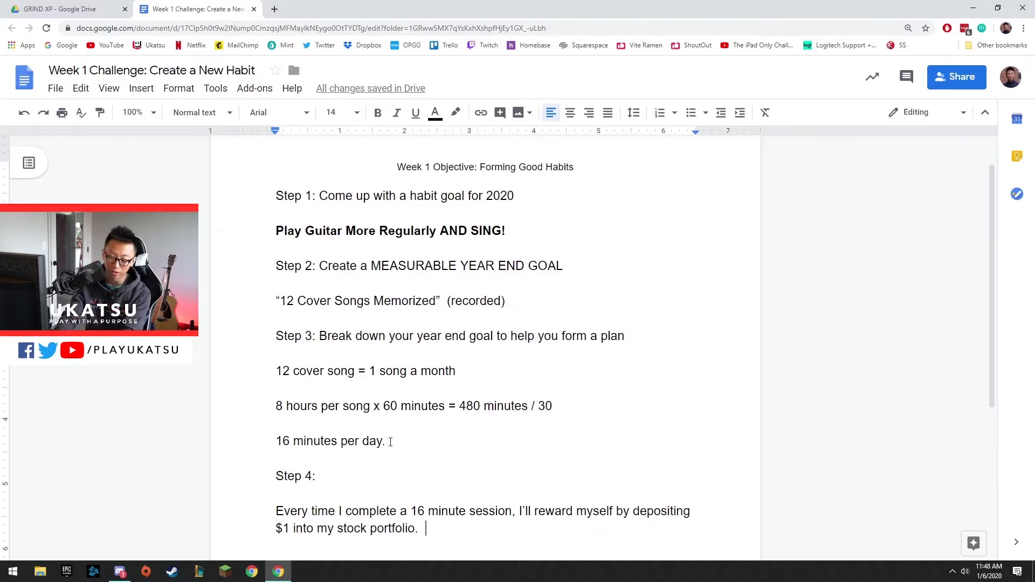
Append a rough "$365 dollars in my portfolio" to the end of the reward paragraph and start a new paragraph below it
type("$6")
type("35")
key("BackSpace")
type("5")
type("5 ")
type("dollars i n")
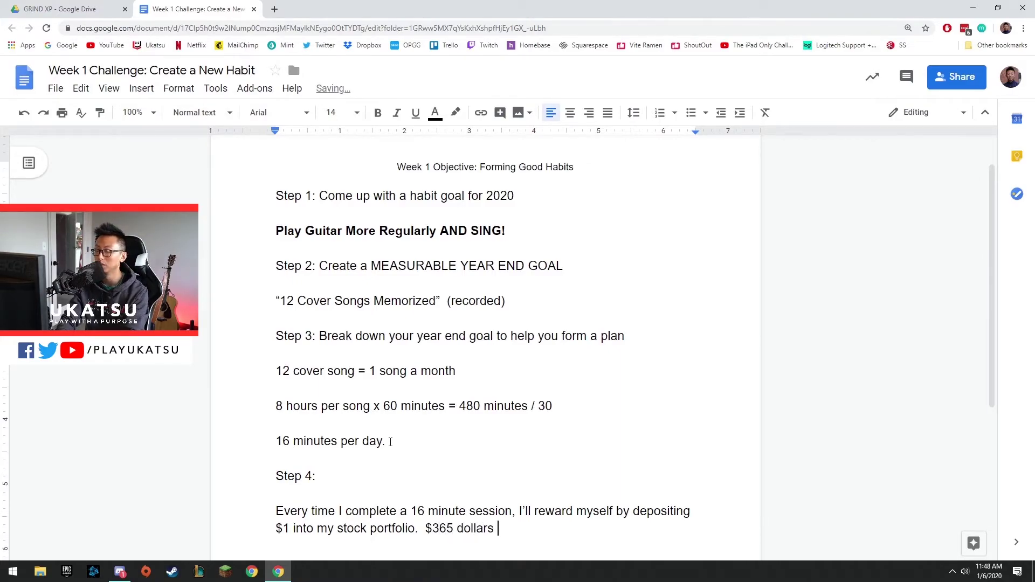
key("BackSpace")
key("BackSpace")
key("BackSpace")
type("i nmy prort")
key("BackSpace")
type("foloio")
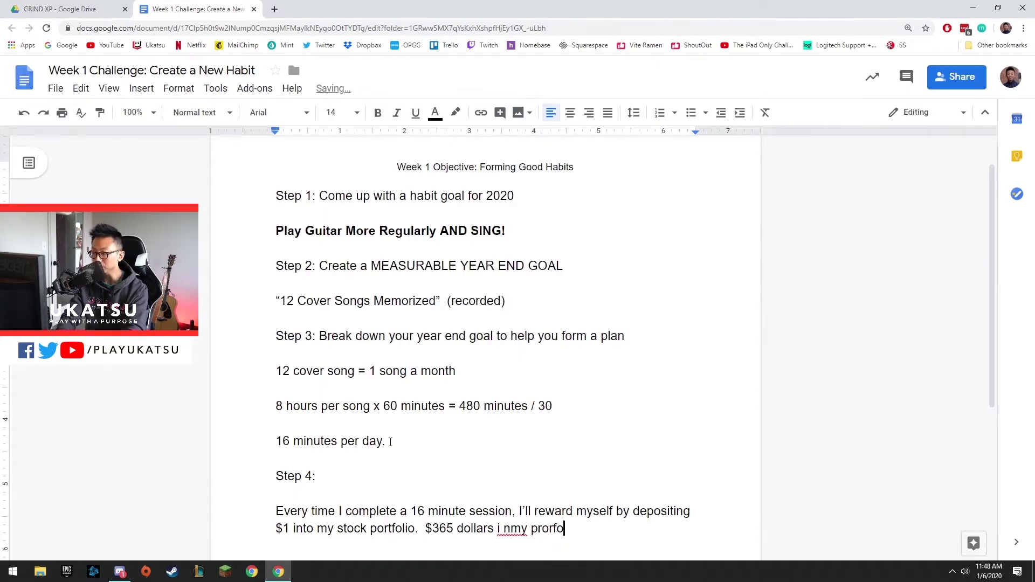
key("Return")
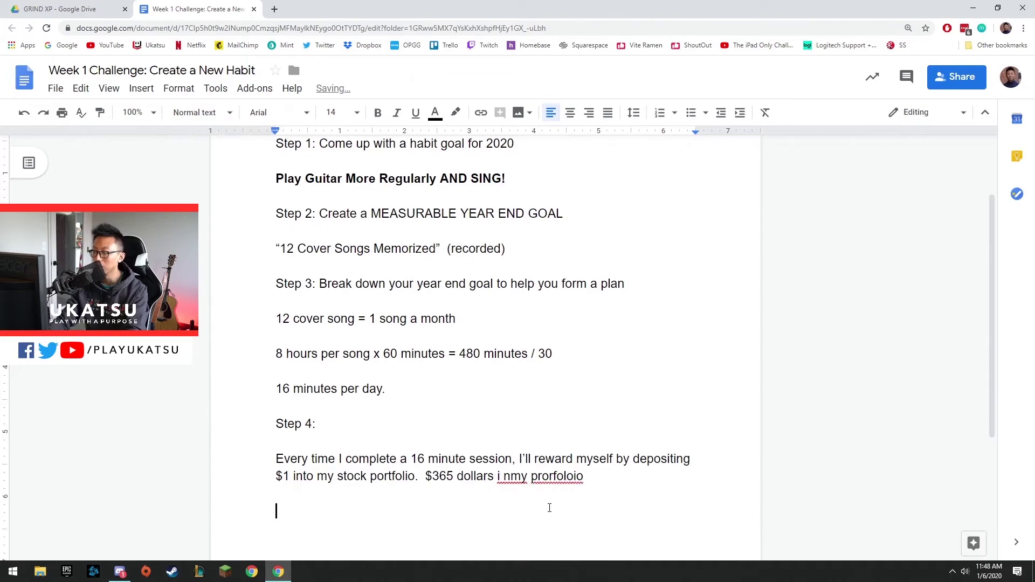
Correct the spacing of "in my" and the spelling of "portfolio" at the end of the reward paragraph
left_click(501, 478)
key("Delete")
right_click(578, 476)
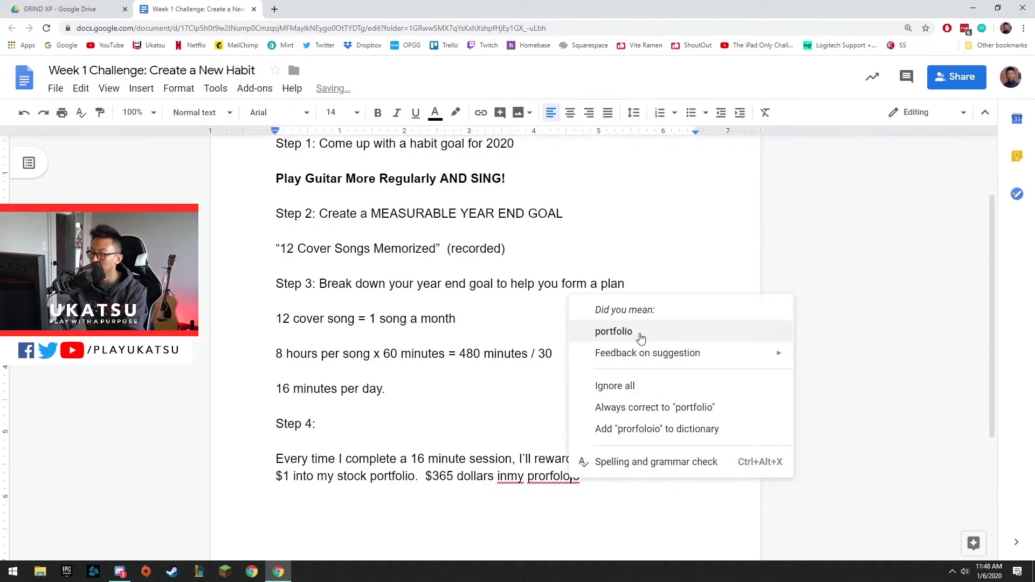
left_click(640, 337)
left_click(507, 476)
Write "Record my cover and publish online." below the reward paragraph, correcting the misspelled "and" and "publish"
left_click(507, 512)
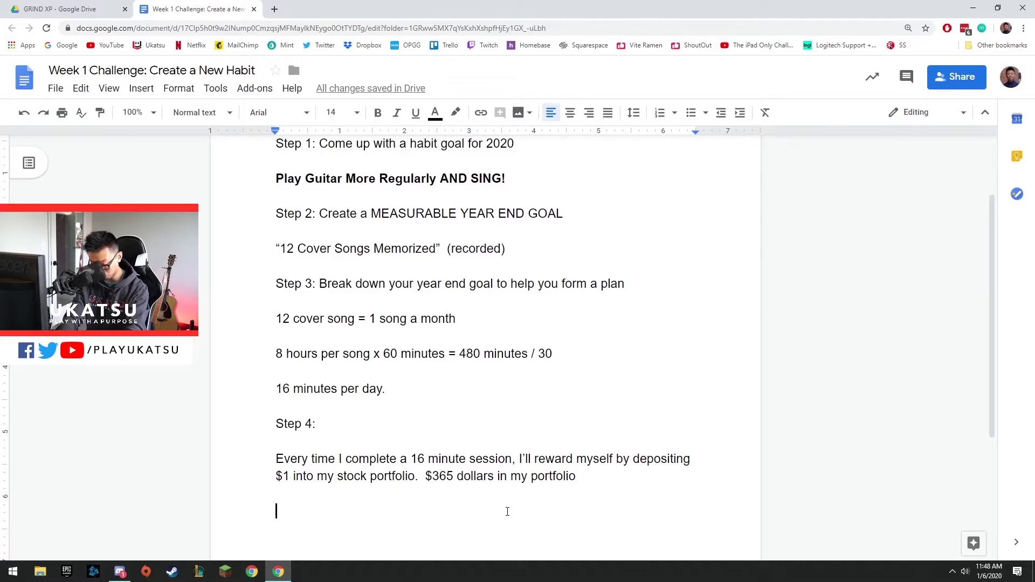
type("Record my c")
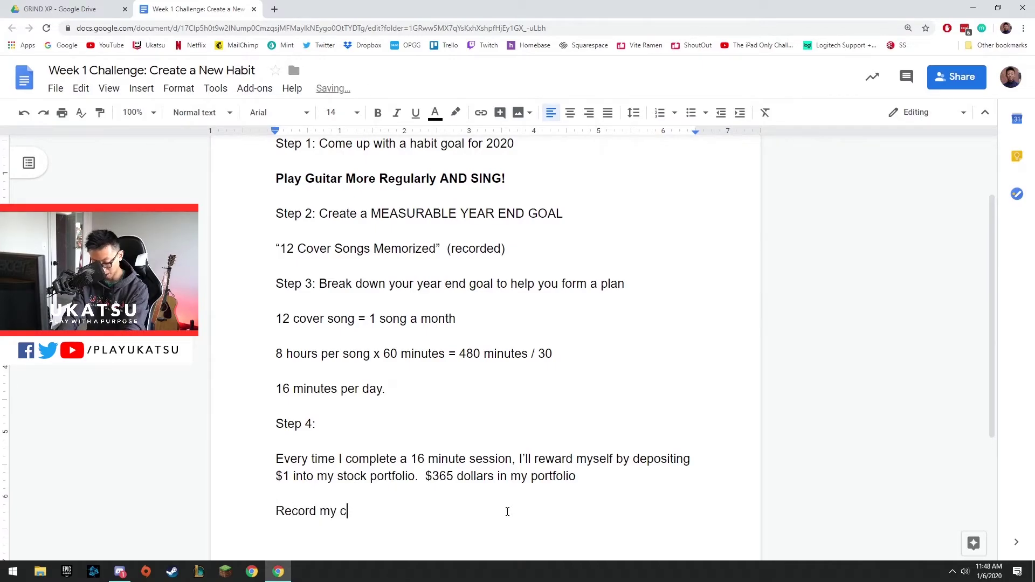
type("over adn publich")
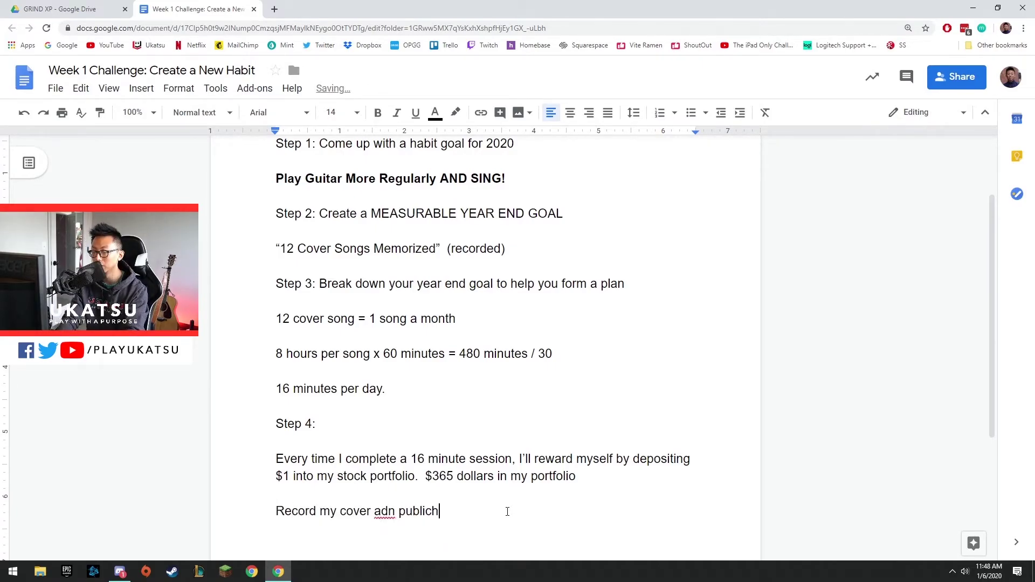
key("BackSpace")
key("BackSpace")
key("BackSpace")
key("BackSpace")
key("BackSpace")
key("BackSpace")
key("BackSpace")
key("BackSpace")
key("BackSpace")
key("BackSpace")
type("nd publis")
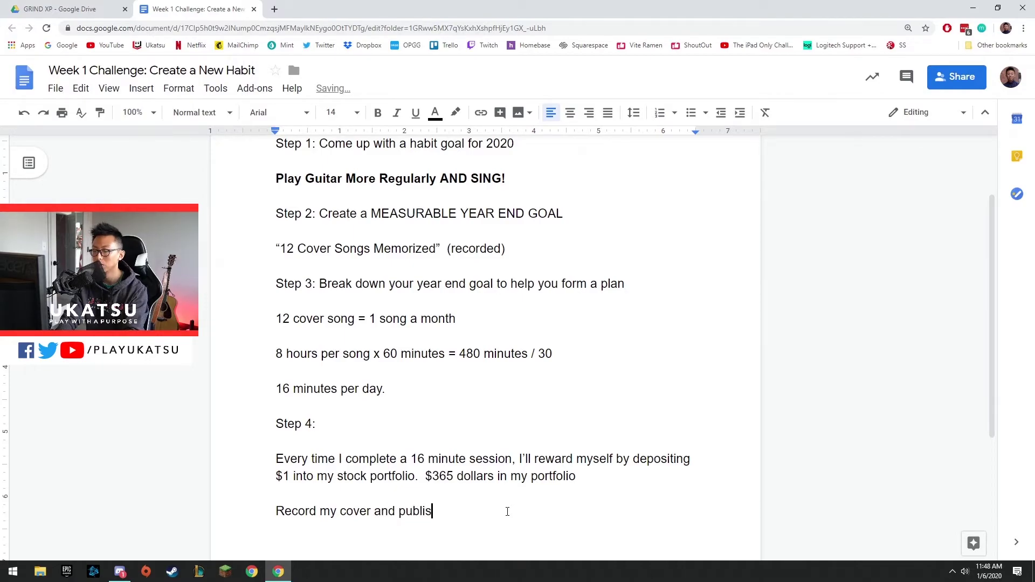
type("h online")
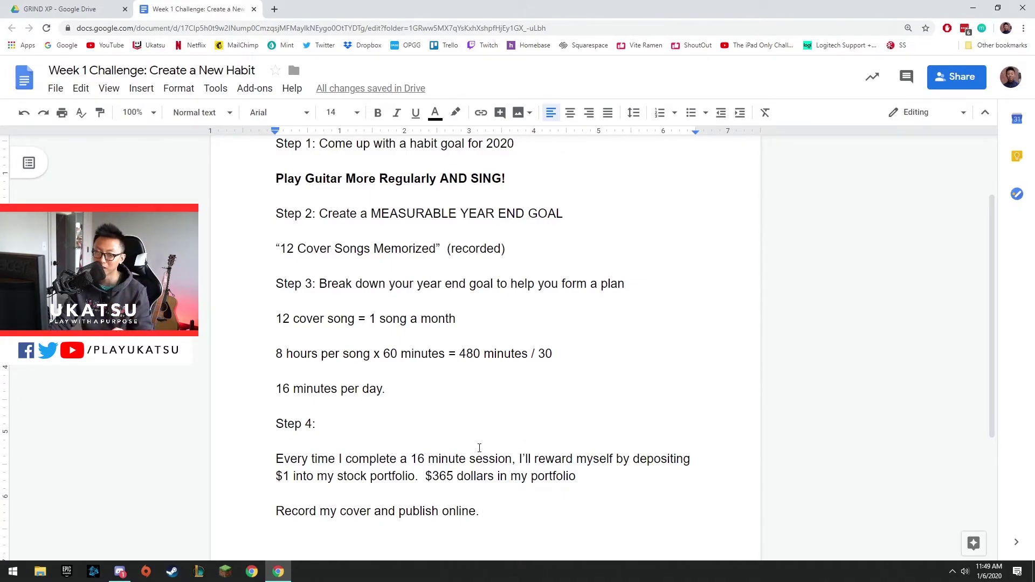
Highlight the phrase "$365 dollars in my portfolio" in the reward paragraph to point it out
scroll(482, 464, "down", 3)
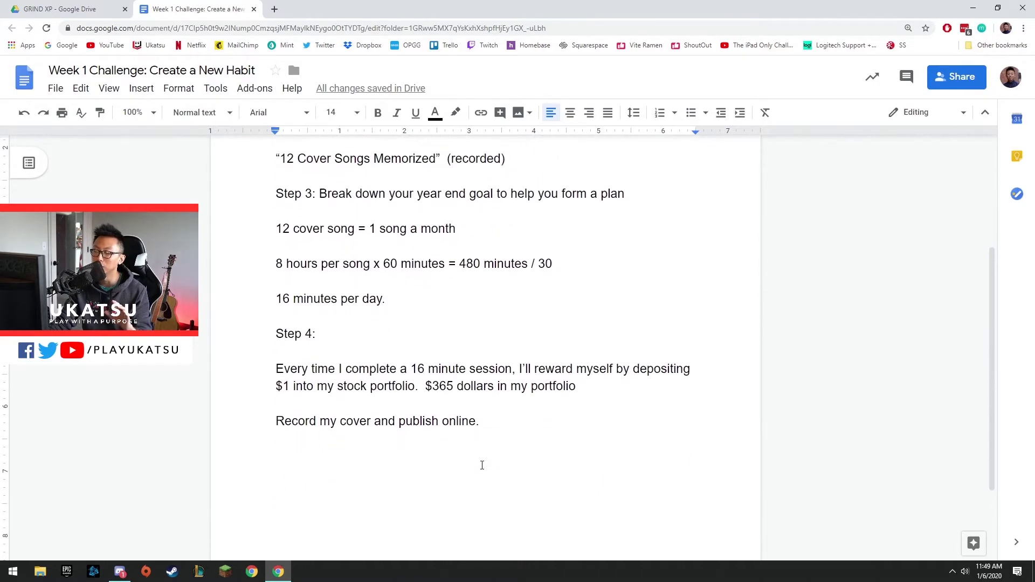
left_click_drag(584, 296, 426, 296)
left_click(587, 292)
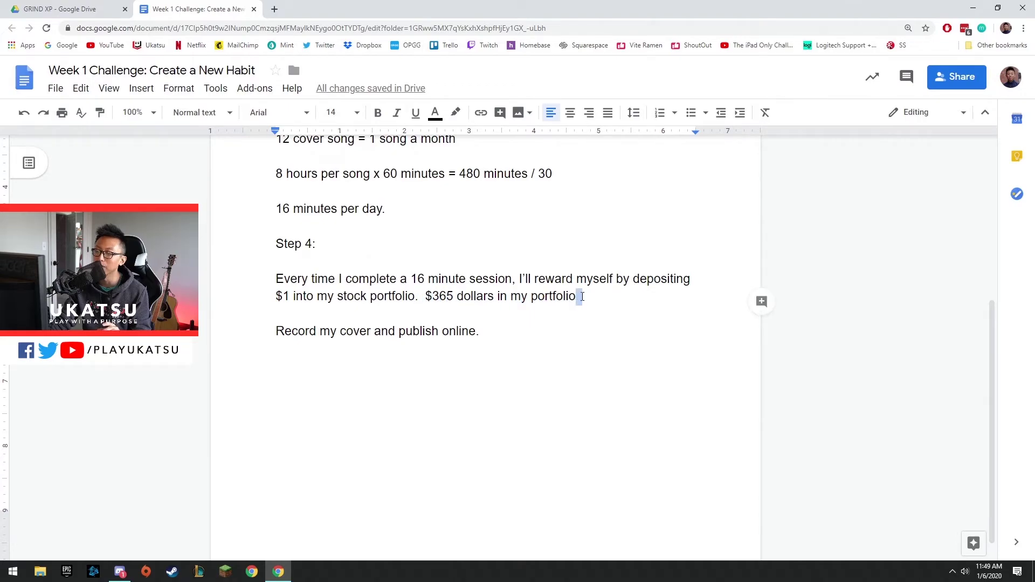
left_click_drag(578, 296, 428, 298)
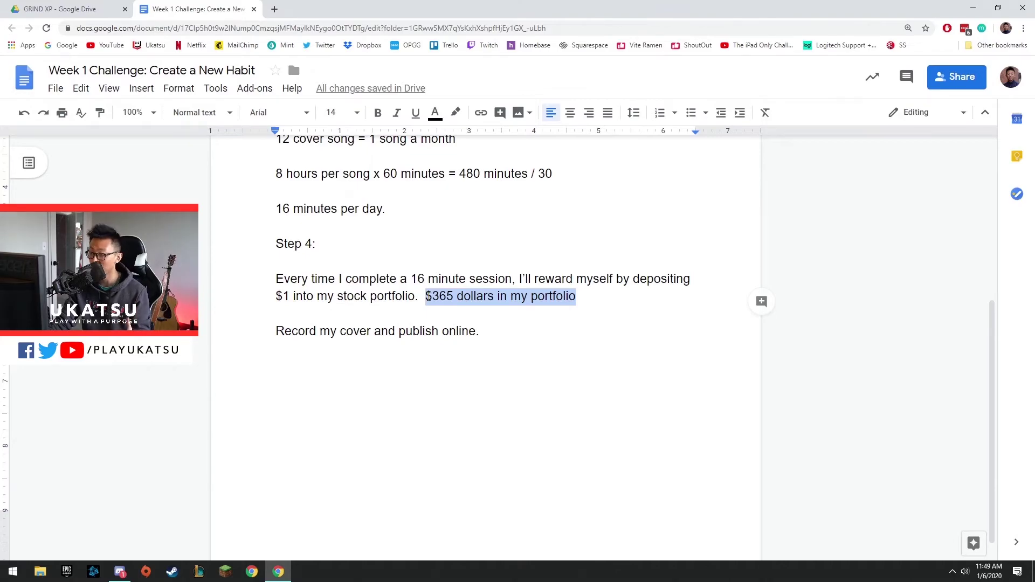
left_click_drag(576, 296, 428, 297)
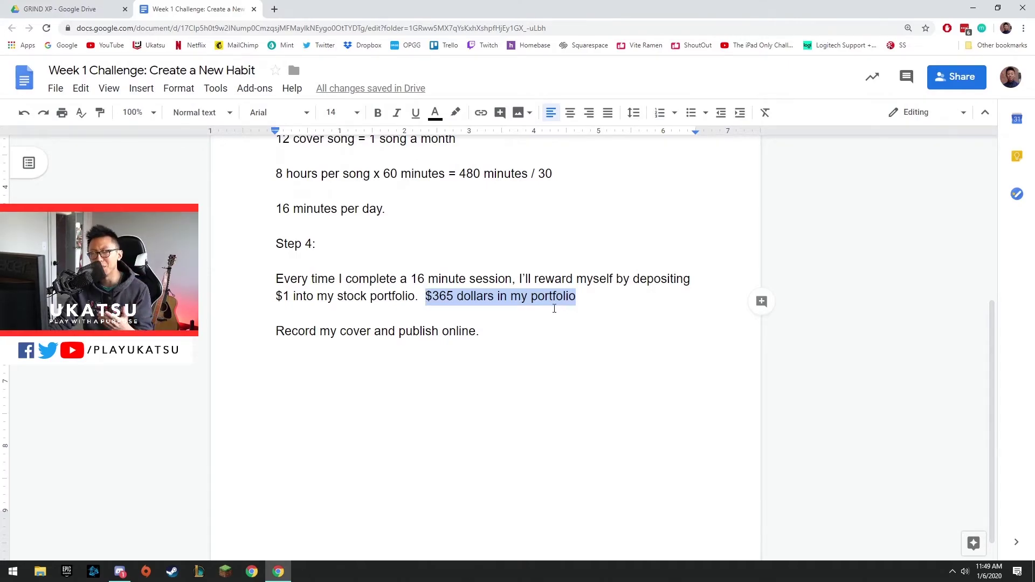
left_click(581, 297)
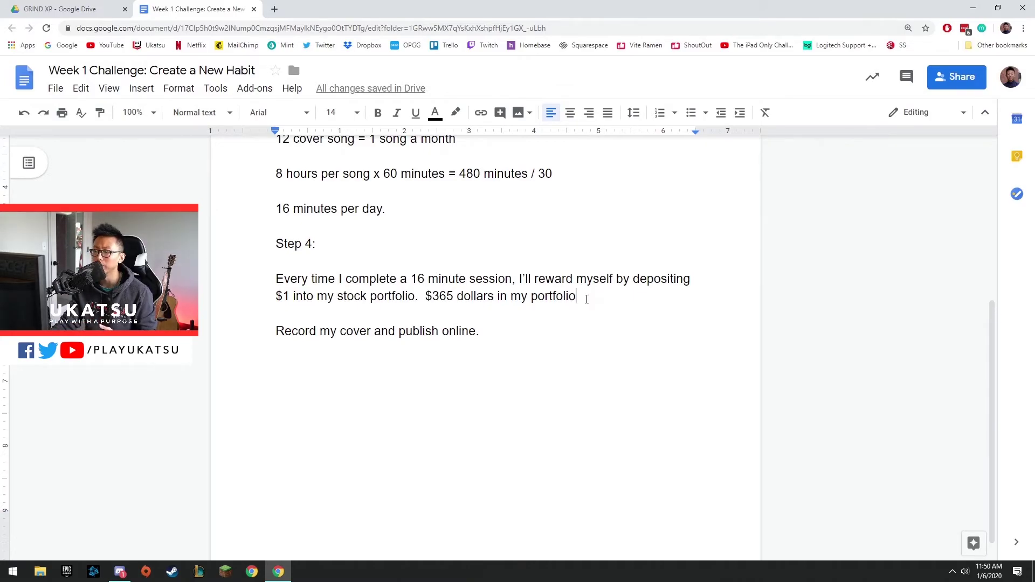
left_click_drag(585, 295, 426, 297)
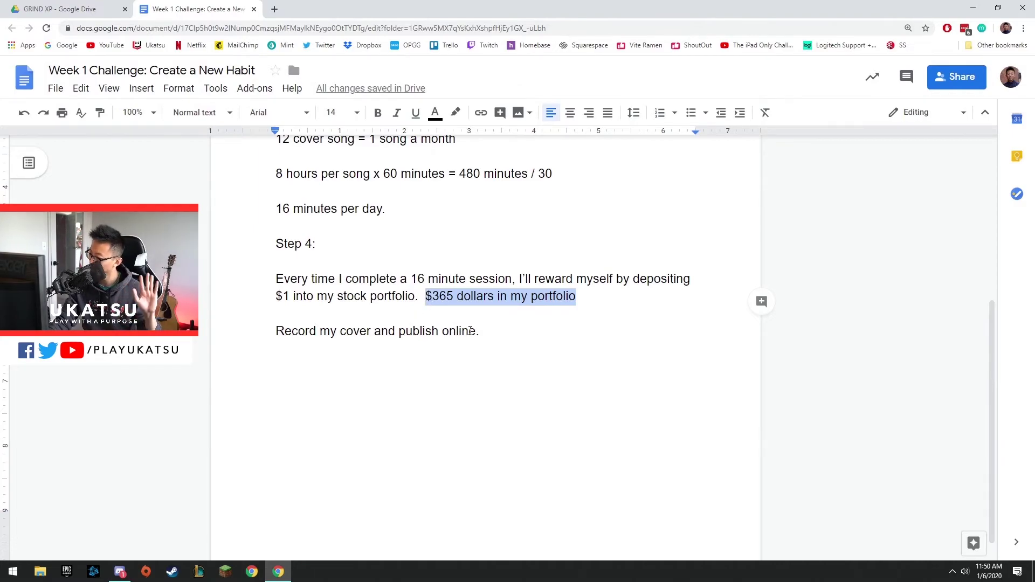
Add a blank line and a new empty paragraph after "Record my cover and publish online."
scroll(485, 318, "down", 1)
left_click(493, 308)
key("Return")
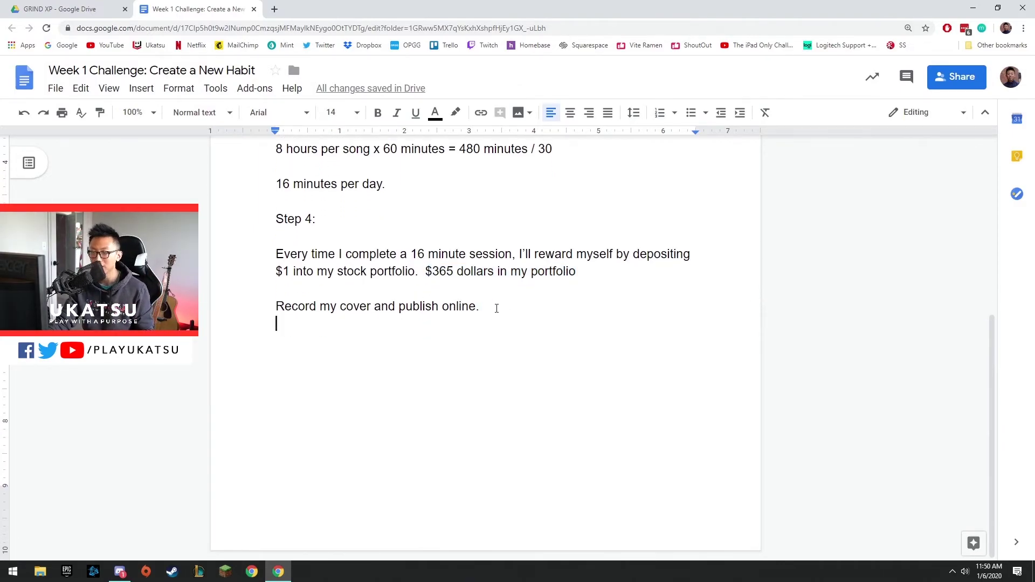
key("Return")
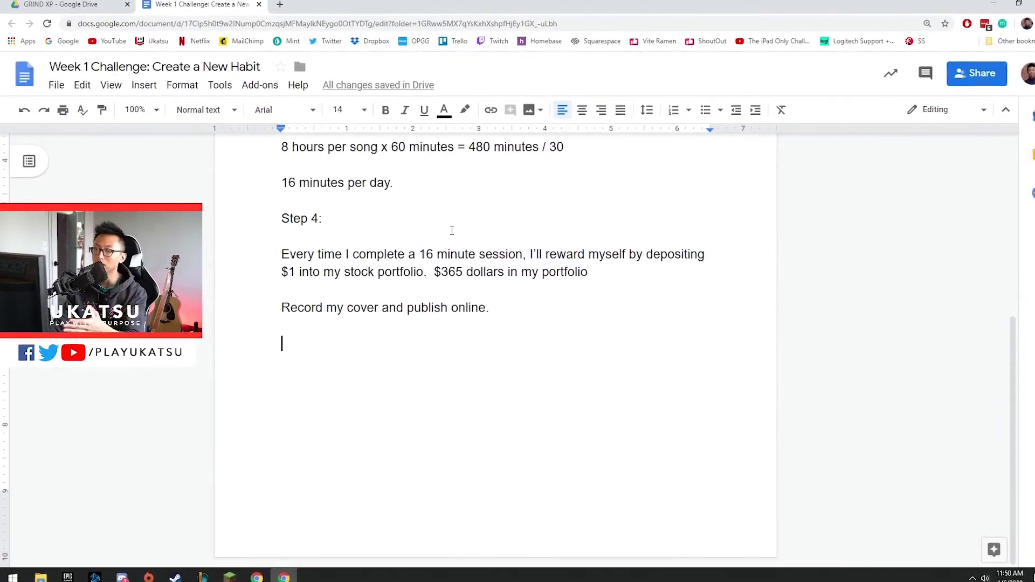
Review the whole document, from the Week 1 objective title through the Step 4 rewards
scroll(452, 353, "up", 6)
scroll(458, 358, "down", 3)
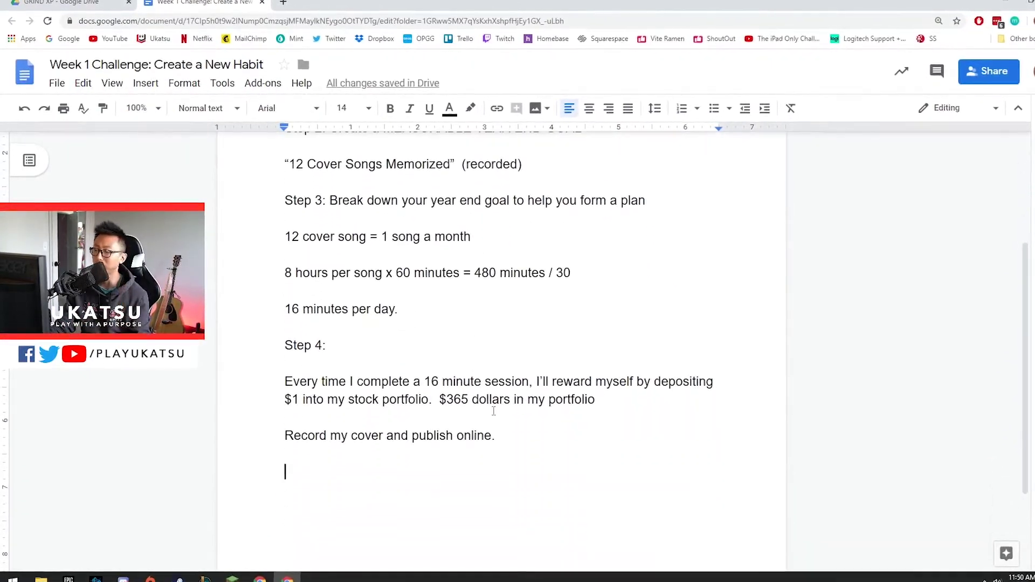
left_click_drag(506, 469, 312, 196)
left_click(626, 182)
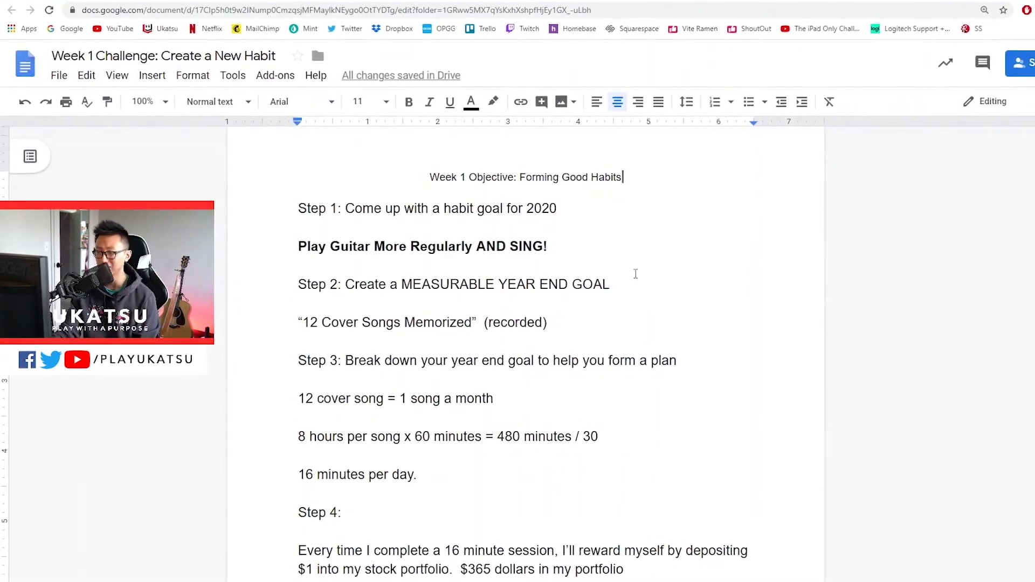
scroll(629, 260, "down", 3)
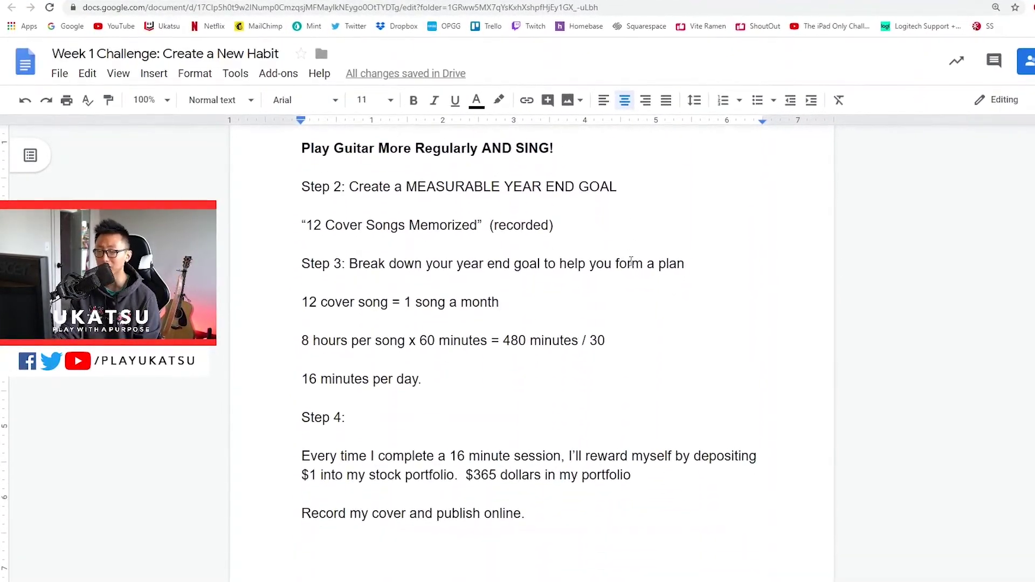
scroll(630, 261, "up", 3)
scroll(632, 258, "down", 2)
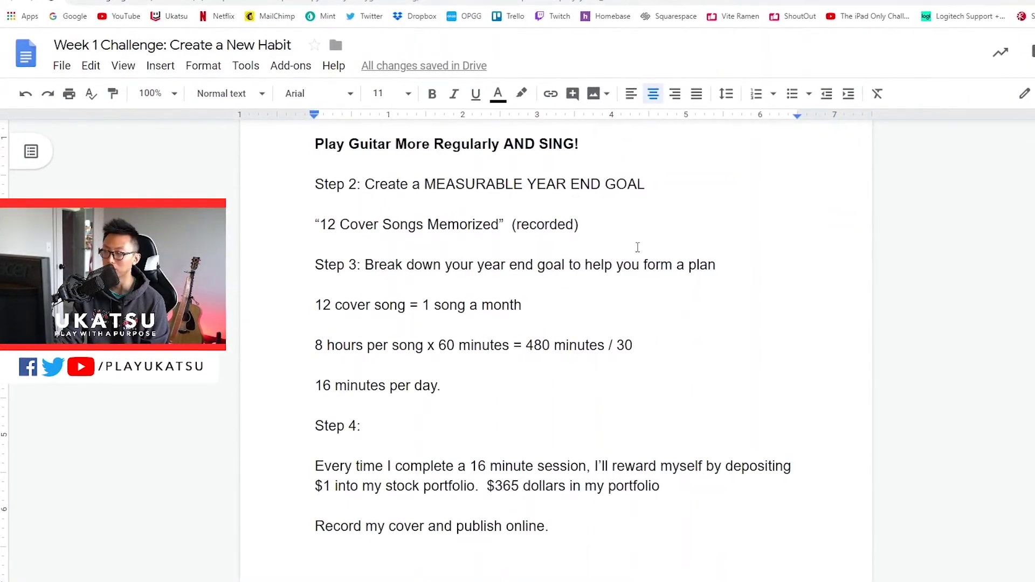
scroll(639, 248, "up", 3)
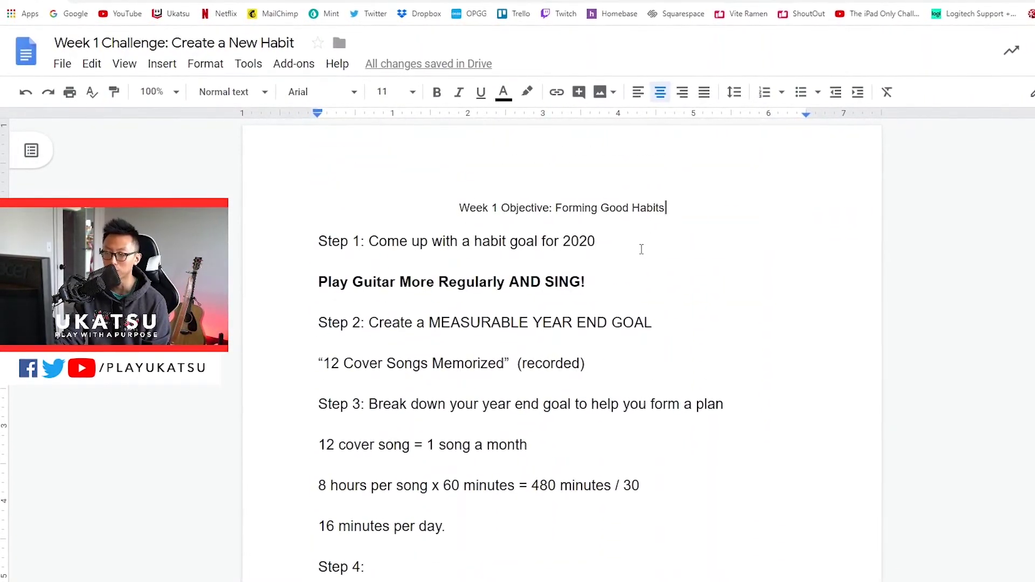
scroll(639, 248, "down", 2)
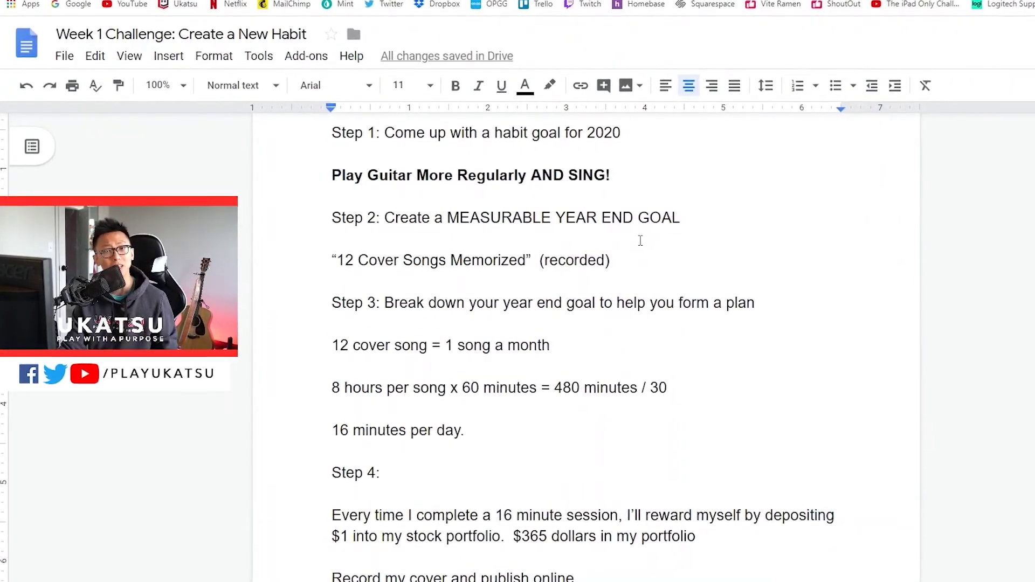
scroll(642, 243, "up", 2)
scroll(642, 243, "down", 2)
scroll(642, 245, "down", 2)
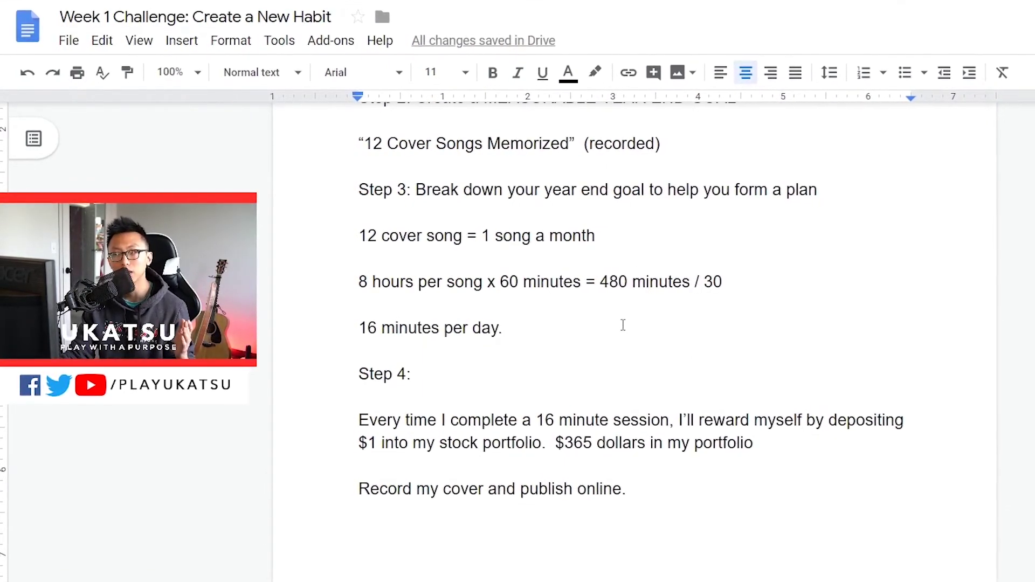
scroll(625, 326, "up", 5)
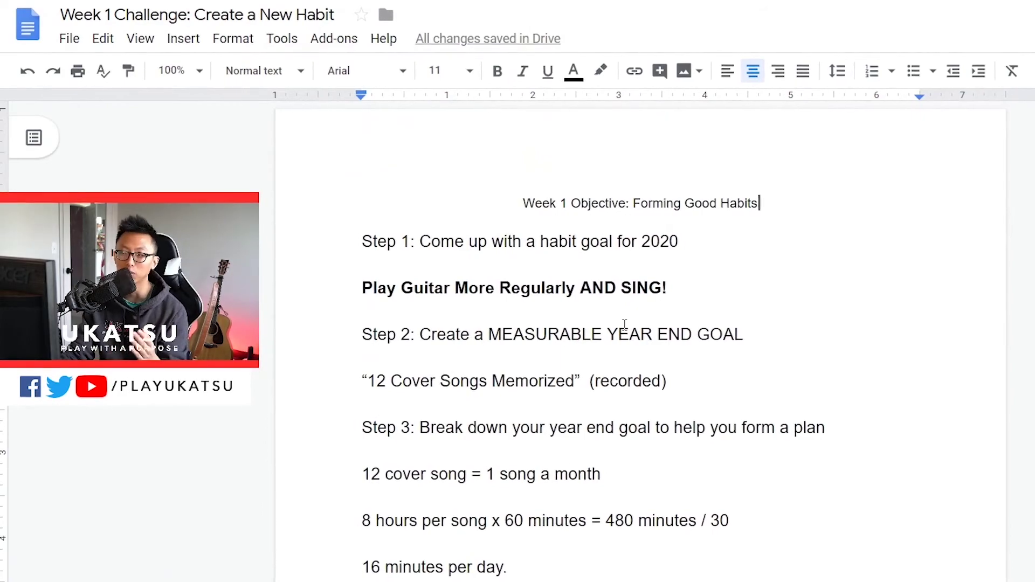
scroll(625, 315, "down", 2)
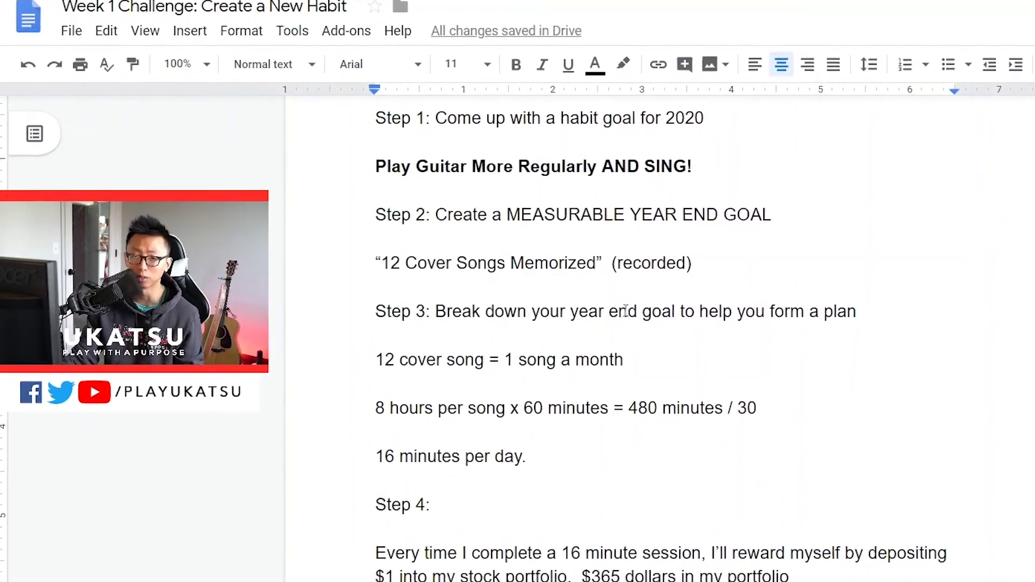
scroll(630, 311, "up", 3)
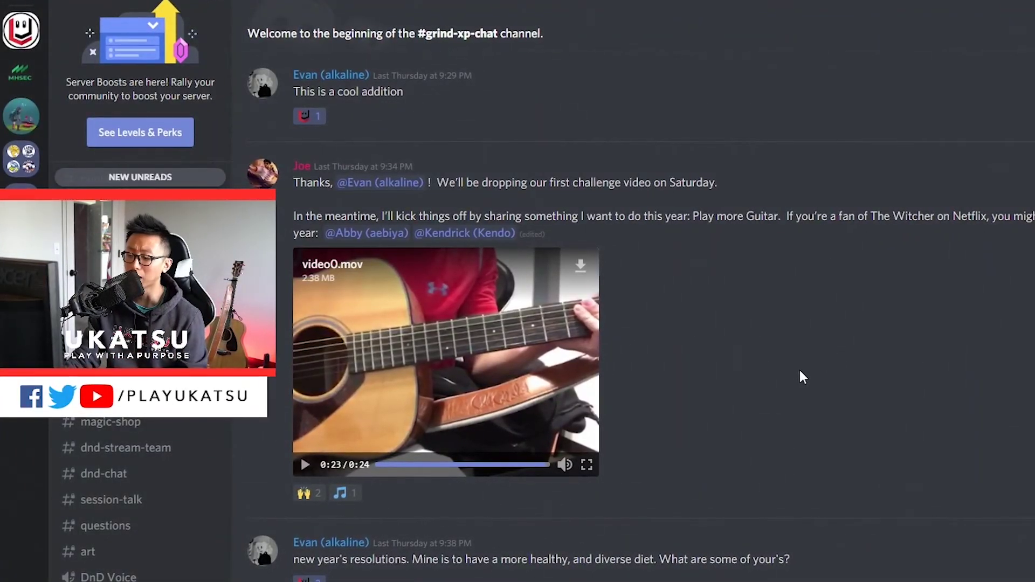
Switch to Discord and read through the New Year's goals that members shared in the #grind-xp-chat channel
scroll(790, 371, "down", 2)
scroll(787, 365, "down", 15)
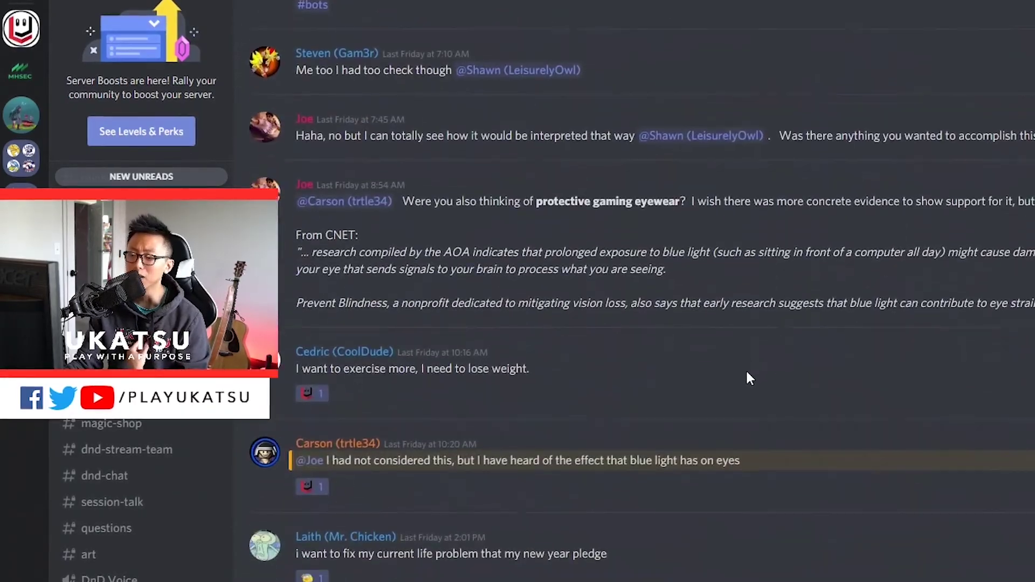
scroll(737, 383, "down", 6)
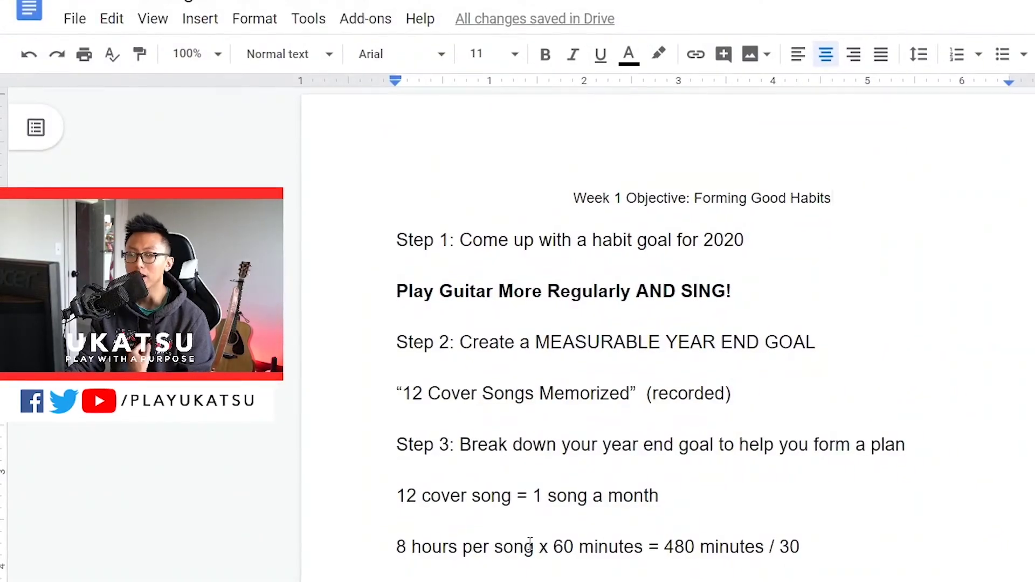
Return to the Week 1 Challenge document and reread it from the habit goal in Step 1 through the Step 4 rewards
scroll(530, 542, "down", 5)
scroll(531, 543, "up", 6)
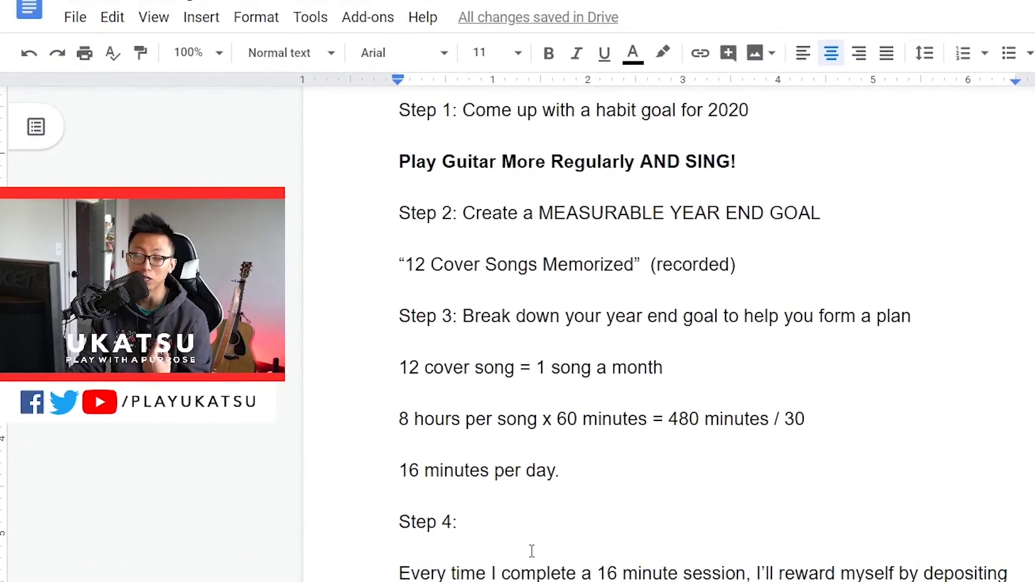
scroll(531, 545, "up", 3)
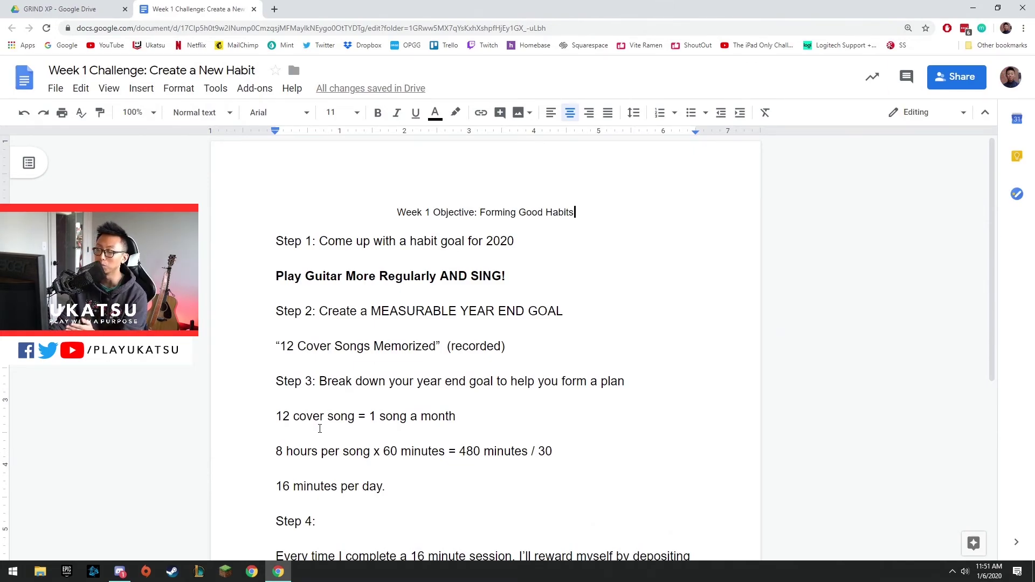
scroll(321, 429, "down", 2)
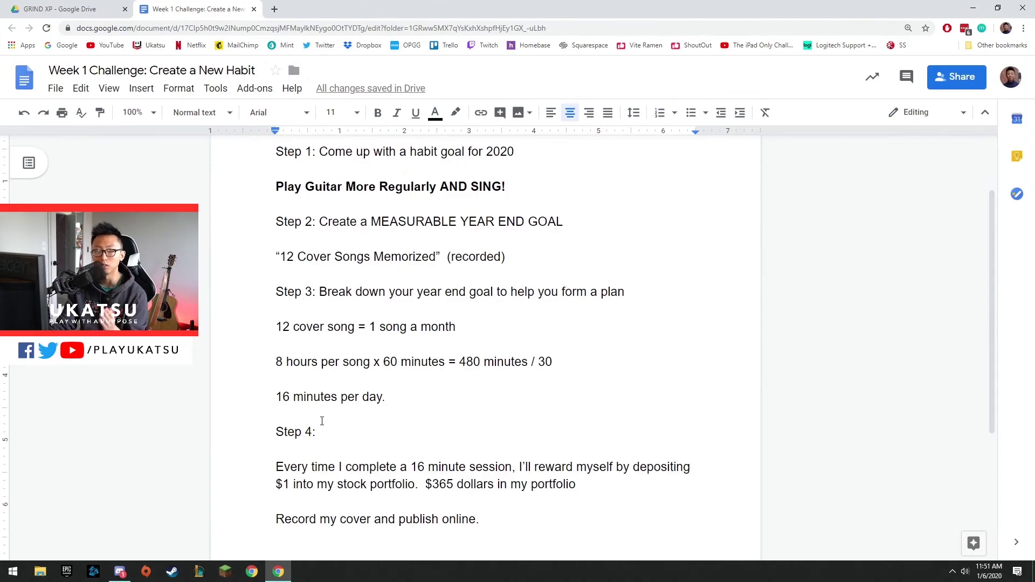